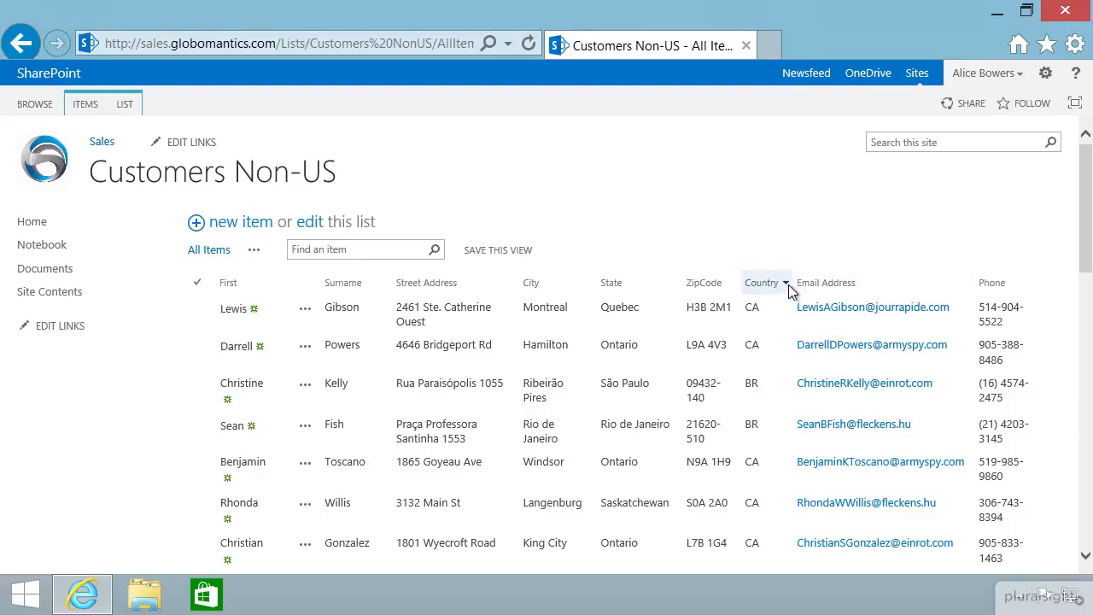
Filter the Customers Non-US list to the Country value BR.
{"action": "left_click", "coordinate": [787, 284]}
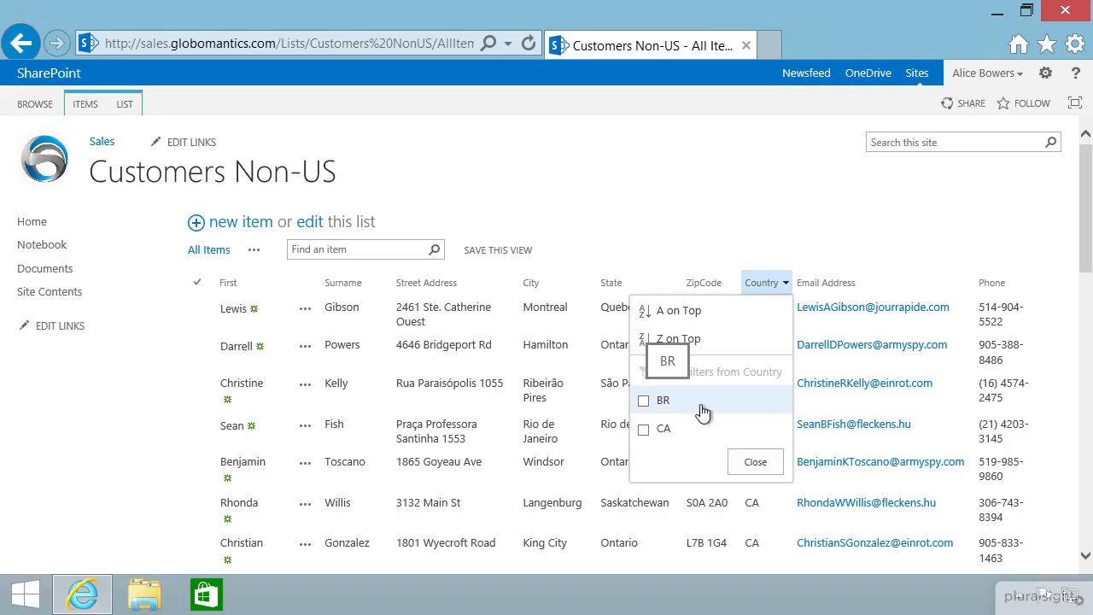
{"action": "left_click", "coordinate": [643, 401]}
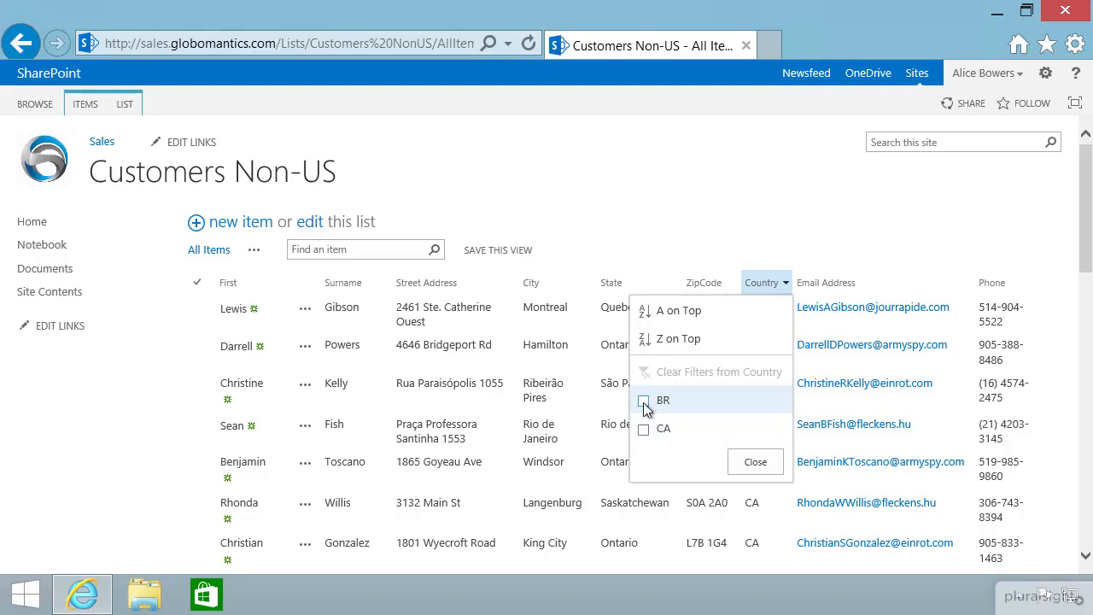
{"action": "left_click", "coordinate": [747, 464]}
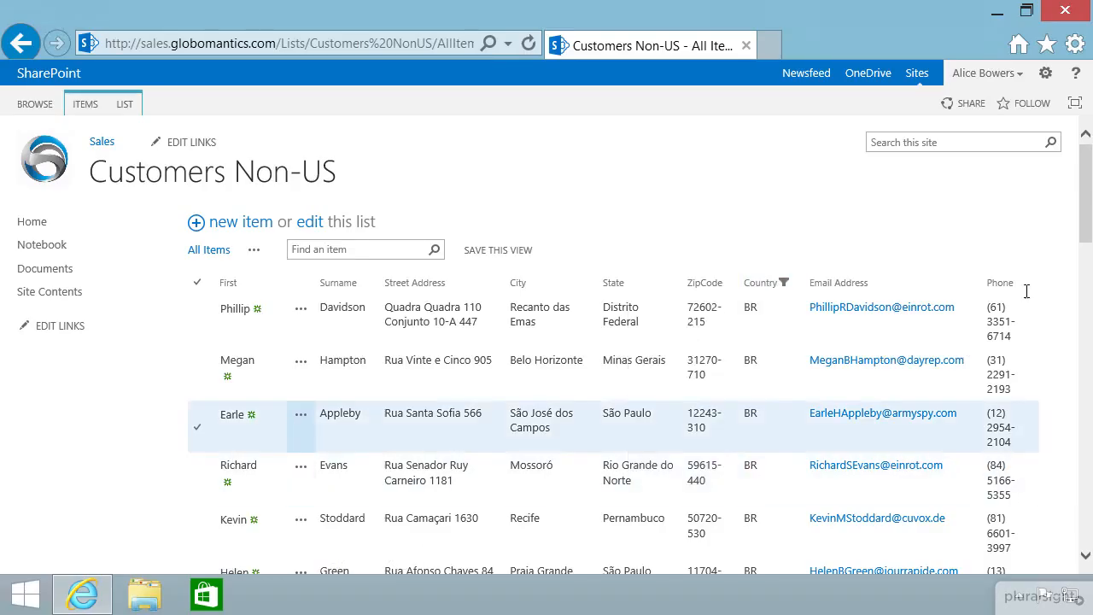
Filter the State column to Rio de Janeiro and São Paulo.
{"action": "left_click_drag", "start_coordinate": [1085, 215], "coordinate": [1074, 559]}
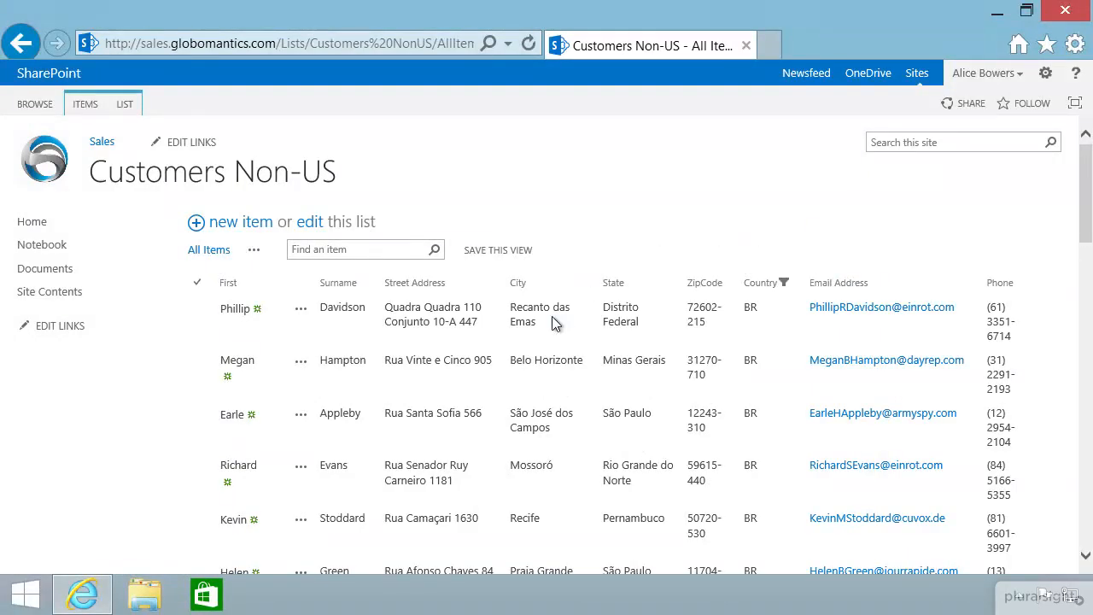
{"action": "left_click", "coordinate": [675, 283]}
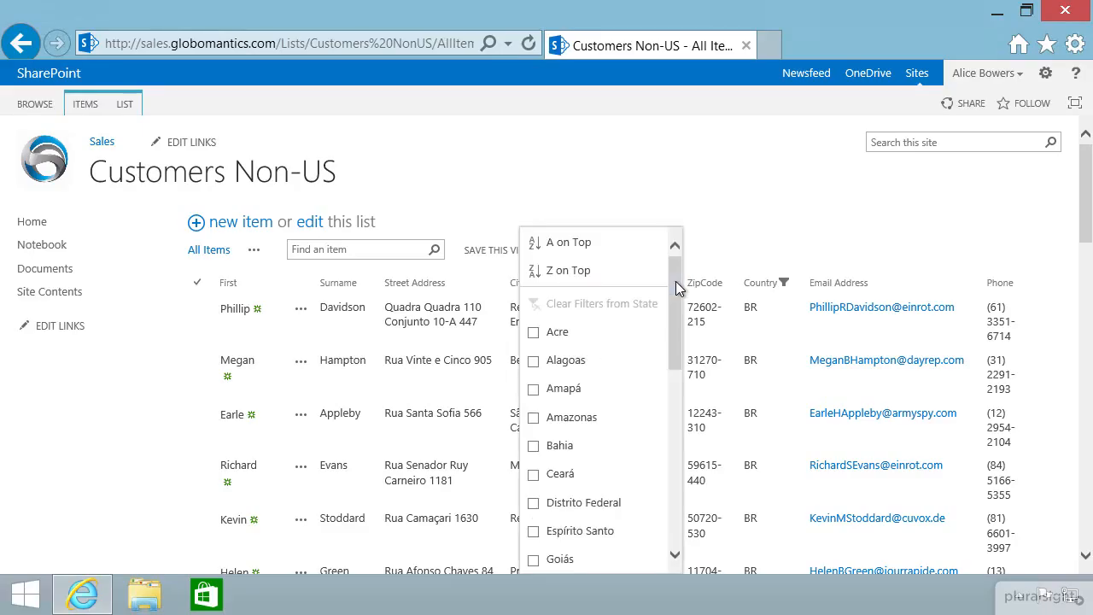
{"action": "left_click_drag", "start_coordinate": [674, 290], "coordinate": [656, 458]}
{"action": "left_click", "coordinate": [535, 331]}
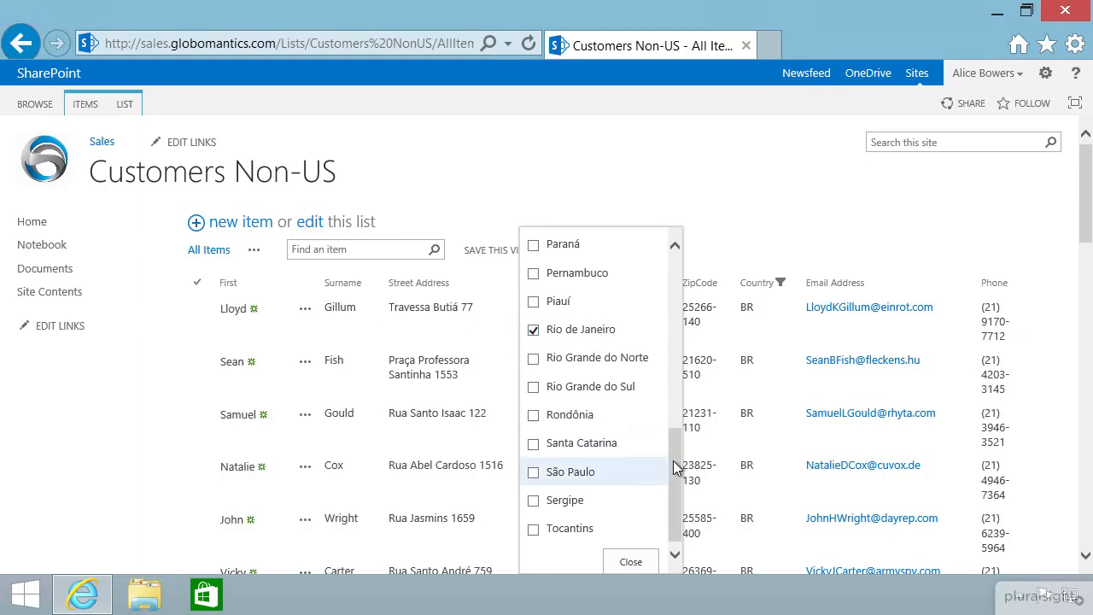
{"action": "left_click", "coordinate": [534, 473]}
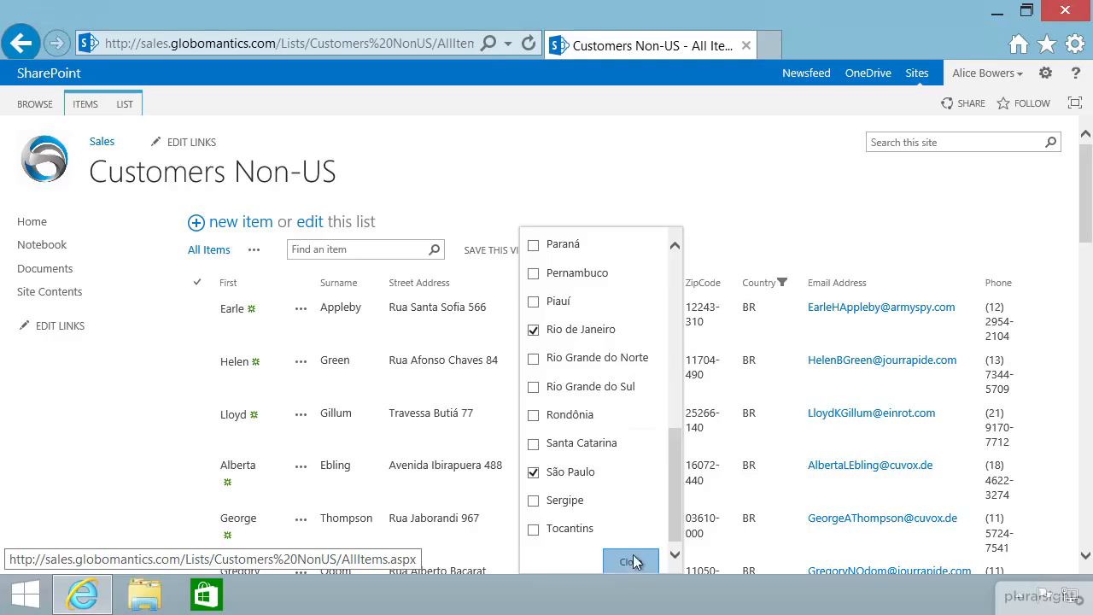
{"action": "left_click", "coordinate": [633, 561]}
Page through the filtered customers up to the fourth results page and look over their State and Country values.
{"action": "scroll", "coordinate": [1049, 330], "scroll_direction": "down", "scroll_amount": 2}
{"action": "scroll", "coordinate": [1050, 330], "scroll_direction": "down", "scroll_amount": 15}
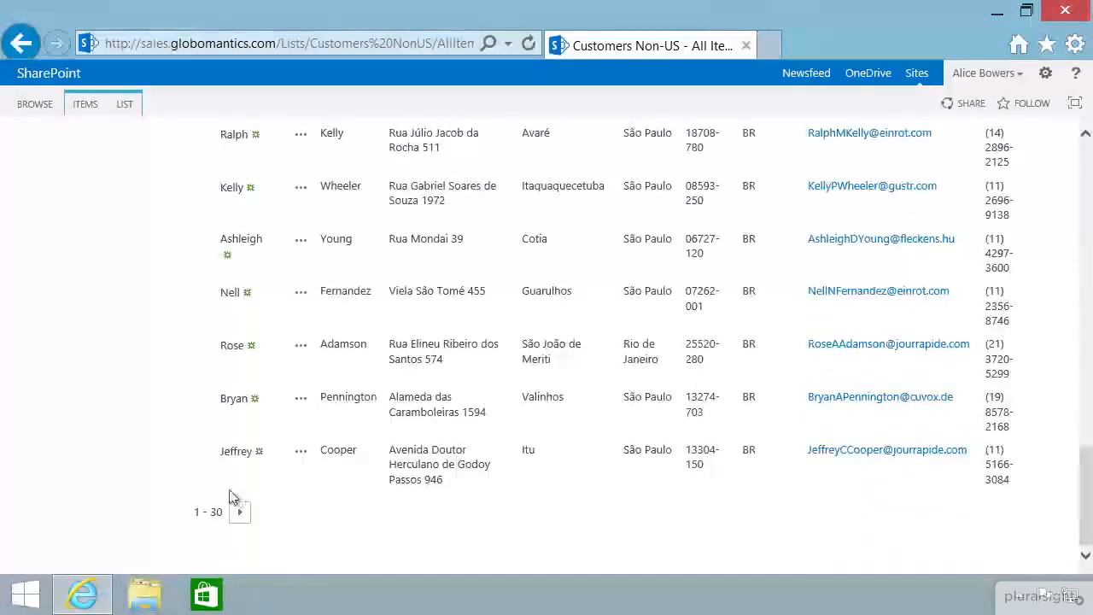
{"action": "left_click", "coordinate": [242, 513]}
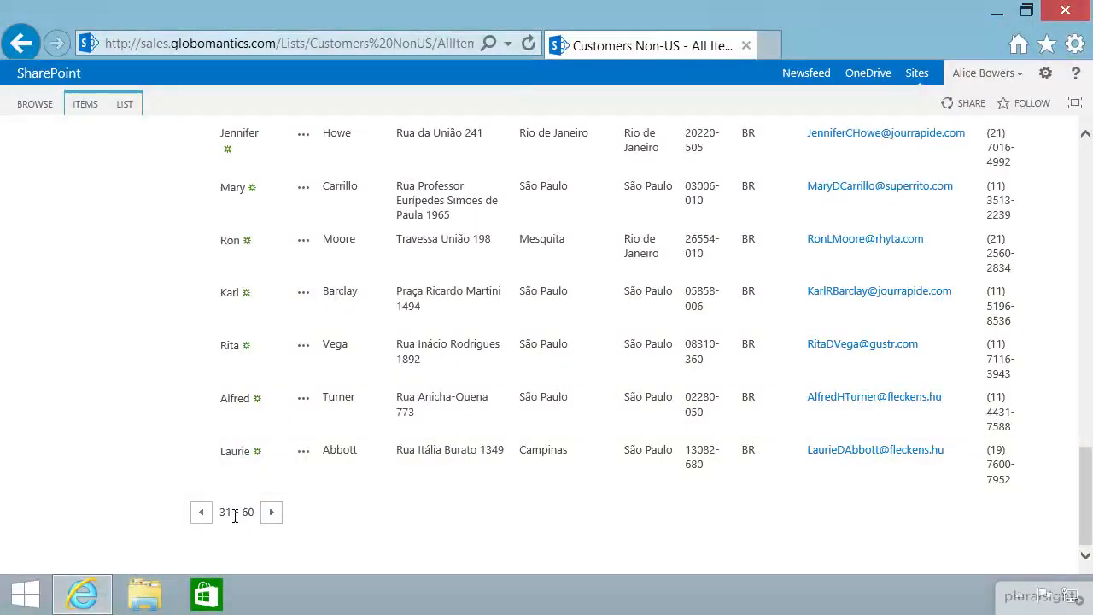
{"action": "left_click", "coordinate": [271, 516]}
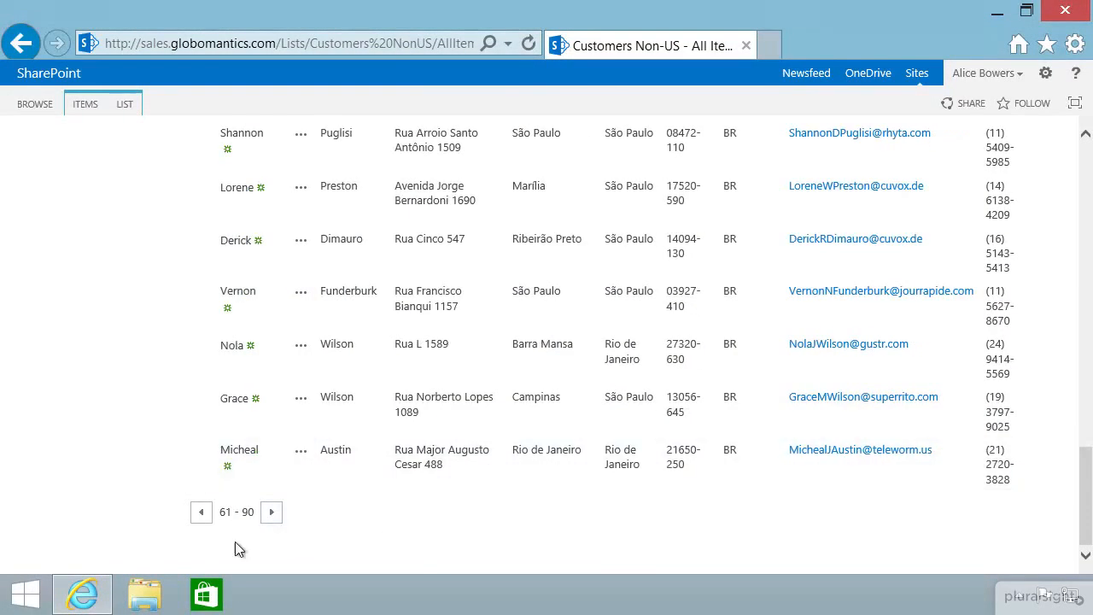
{"action": "left_click", "coordinate": [271, 513]}
{"action": "scroll", "coordinate": [616, 497], "scroll_direction": "up", "scroll_amount": 4}
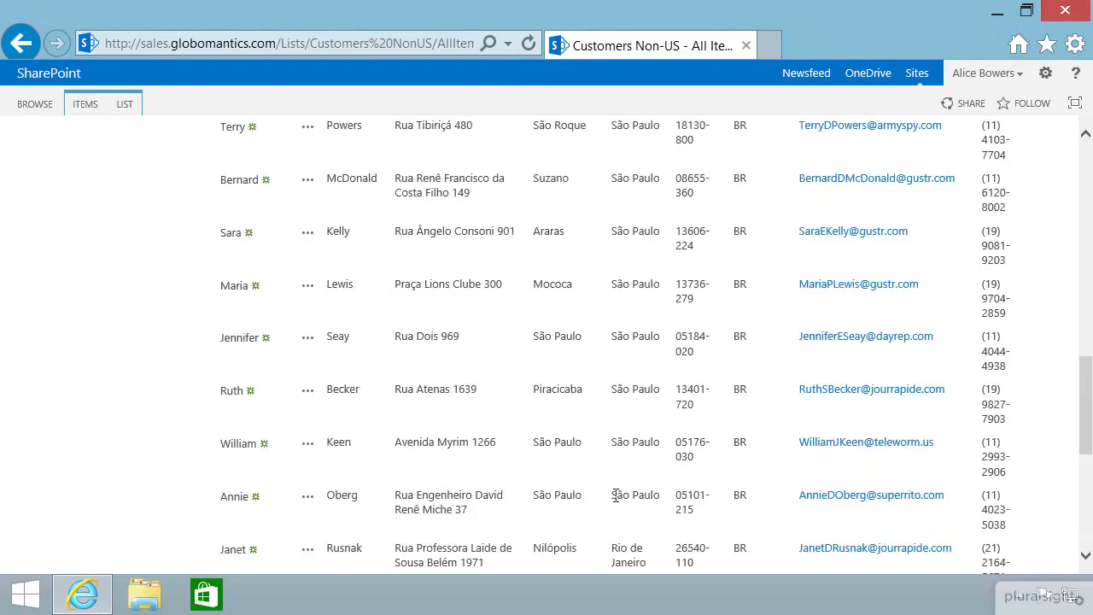
{"action": "scroll", "coordinate": [615, 496], "scroll_direction": "up", "scroll_amount": 8}
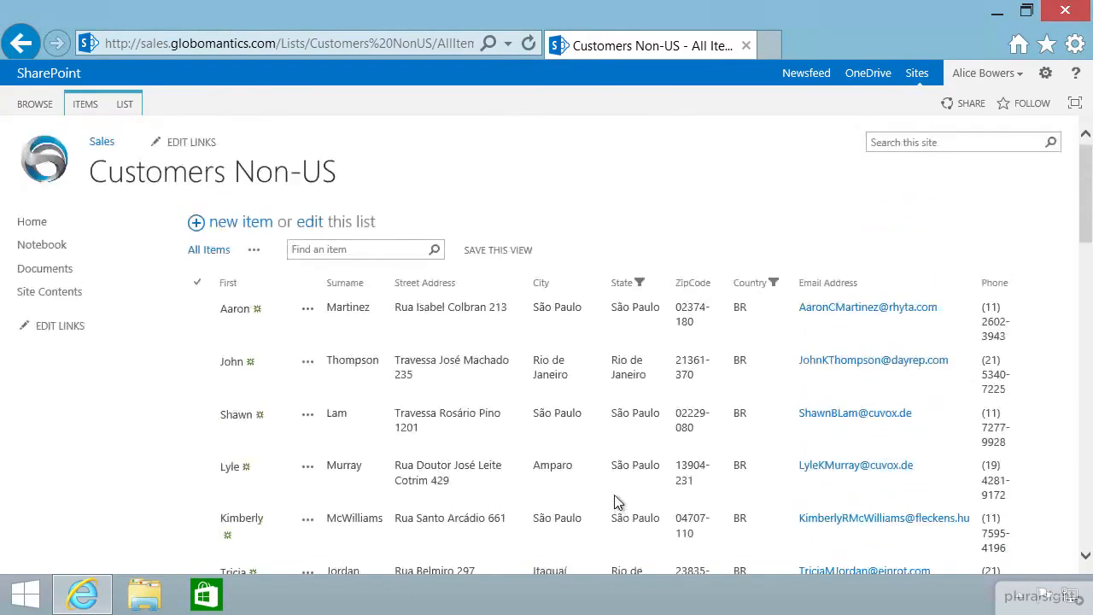
{"action": "scroll", "coordinate": [617, 502], "scroll_direction": "down", "scroll_amount": 5}
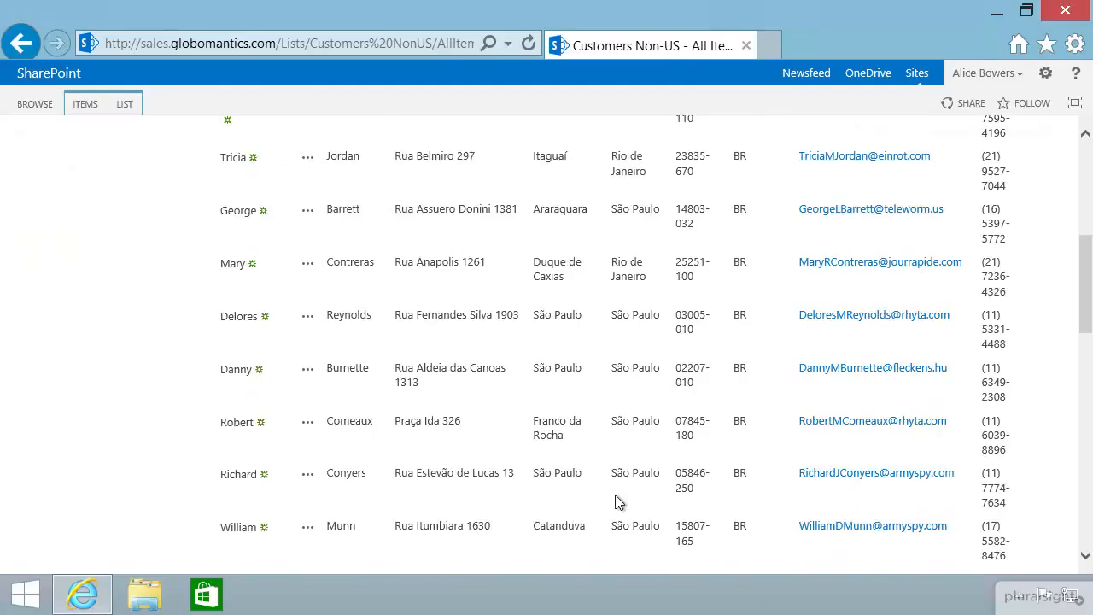
{"action": "scroll", "coordinate": [617, 502], "scroll_direction": "up", "scroll_amount": 5}
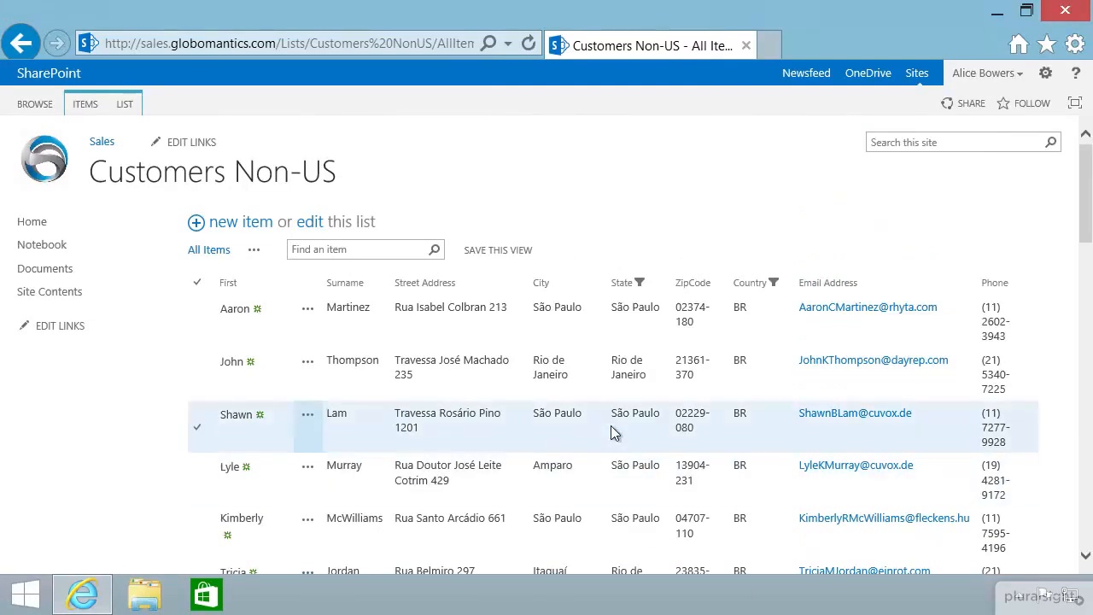
{"action": "left_click", "coordinate": [602, 284]}
{"action": "scroll", "coordinate": [575, 415], "scroll_direction": "down", "scroll_amount": 2}
{"action": "scroll", "coordinate": [575, 415], "scroll_direction": "down", "scroll_amount": 2}
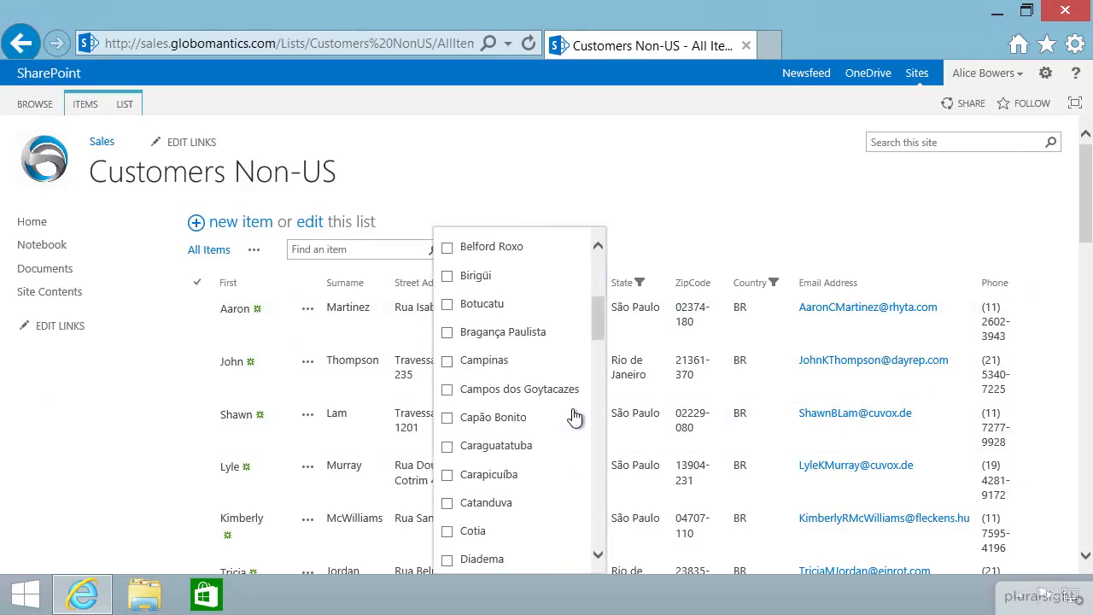
{"action": "scroll", "coordinate": [575, 415], "scroll_direction": "up", "scroll_amount": 5}
{"action": "left_click", "coordinate": [602, 176]}
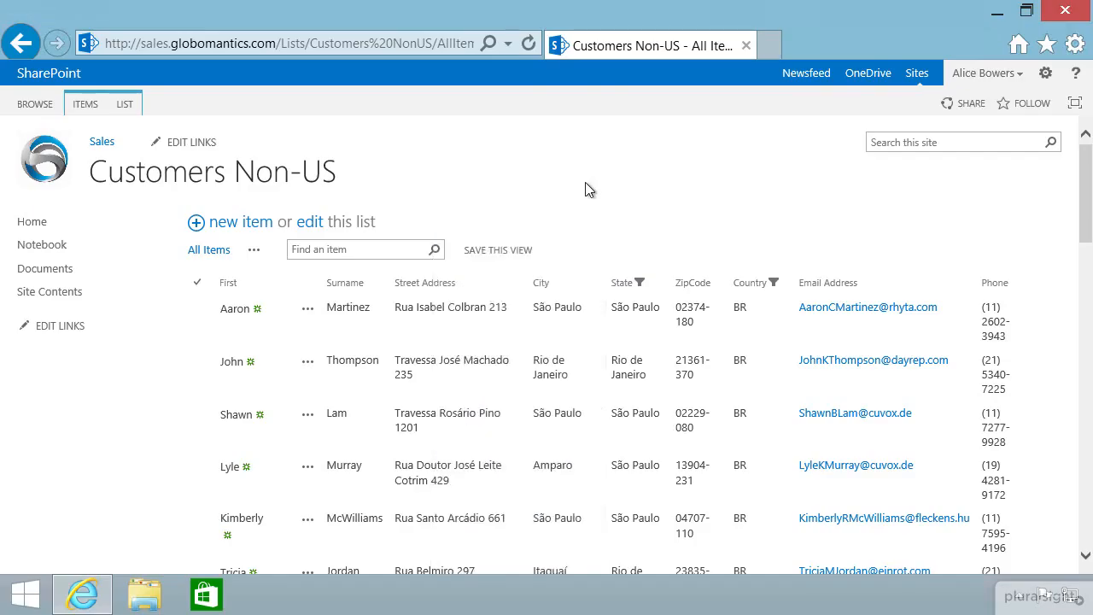
Sort the filtered customers by State with A on top.
{"action": "left_click", "coordinate": [663, 283]}
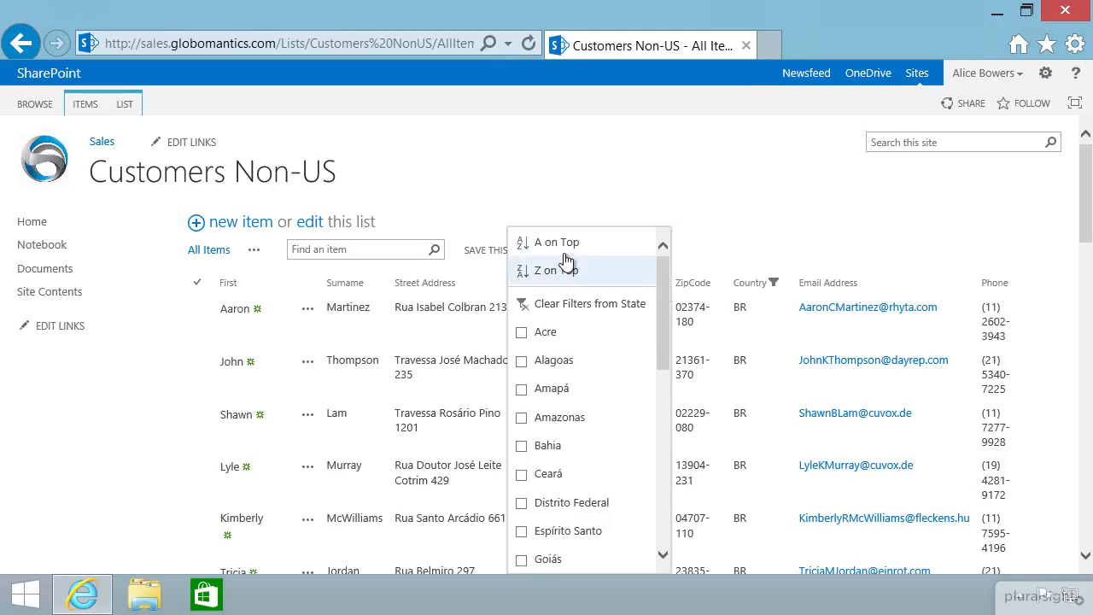
{"action": "left_click", "coordinate": [555, 243]}
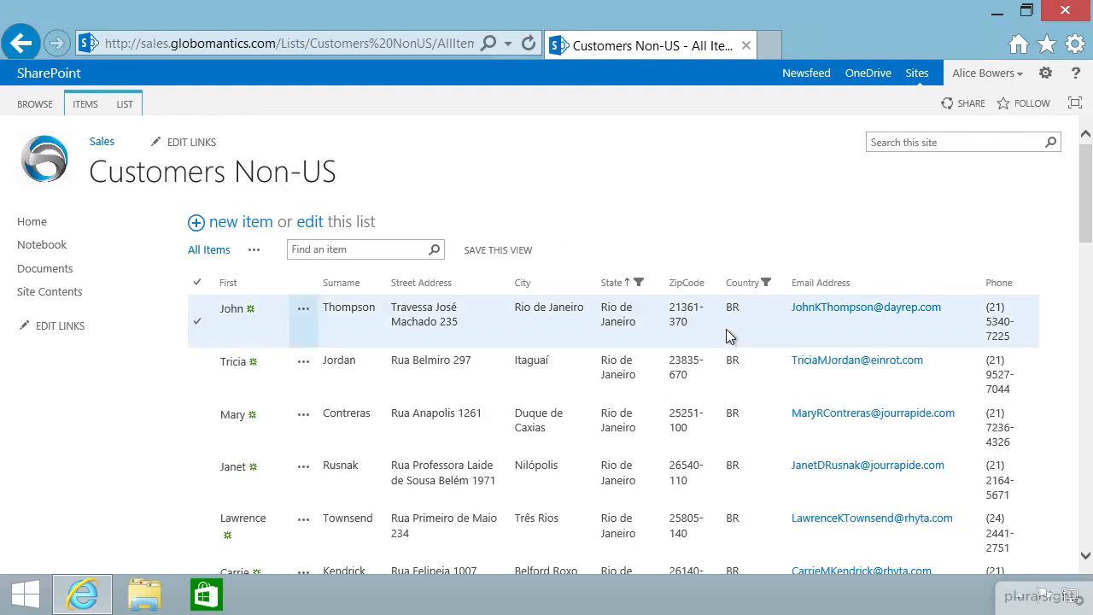
{"action": "scroll", "coordinate": [726, 333], "scroll_direction": "down", "scroll_amount": 10}
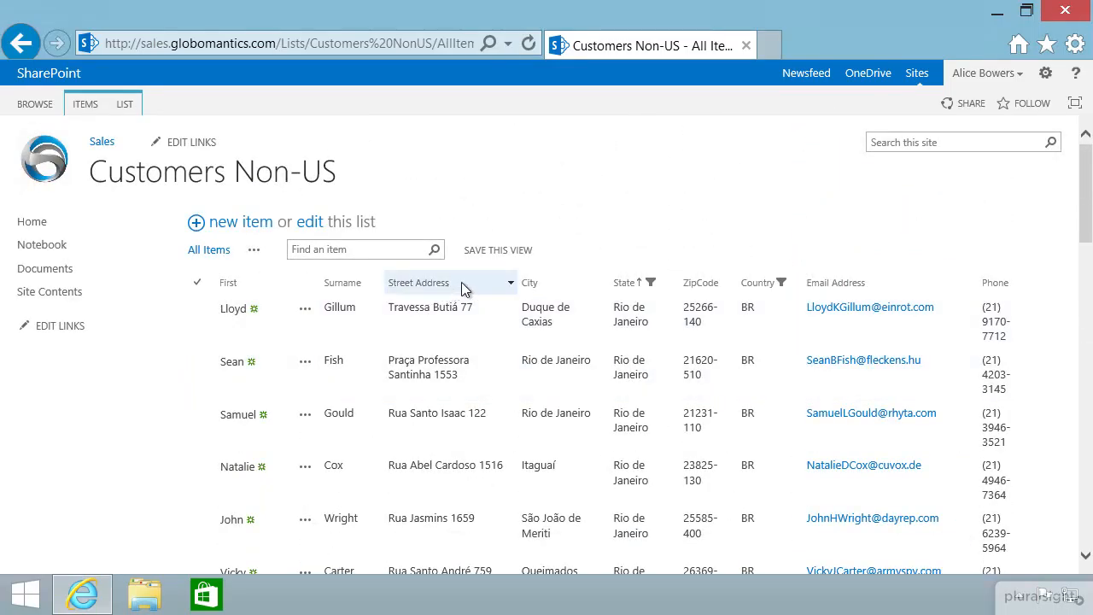
Sort the filtered customers by Surname with A on top.
{"action": "left_click", "coordinate": [377, 285]}
{"action": "scroll", "coordinate": [379, 287], "scroll_direction": "down", "scroll_amount": 3}
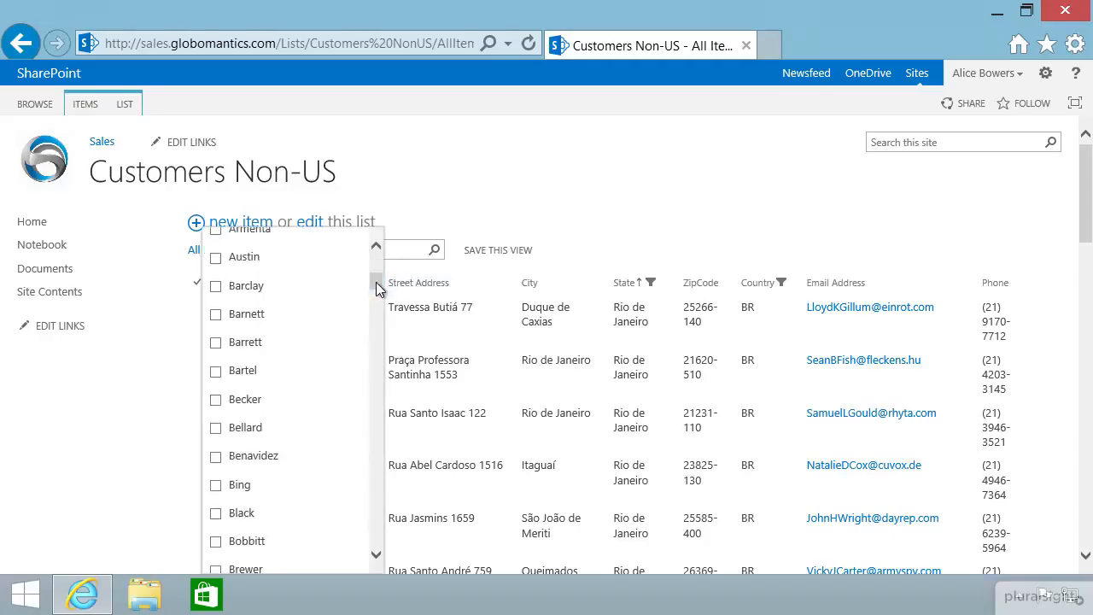
{"action": "scroll", "coordinate": [376, 247], "scroll_direction": "up", "scroll_amount": 3}
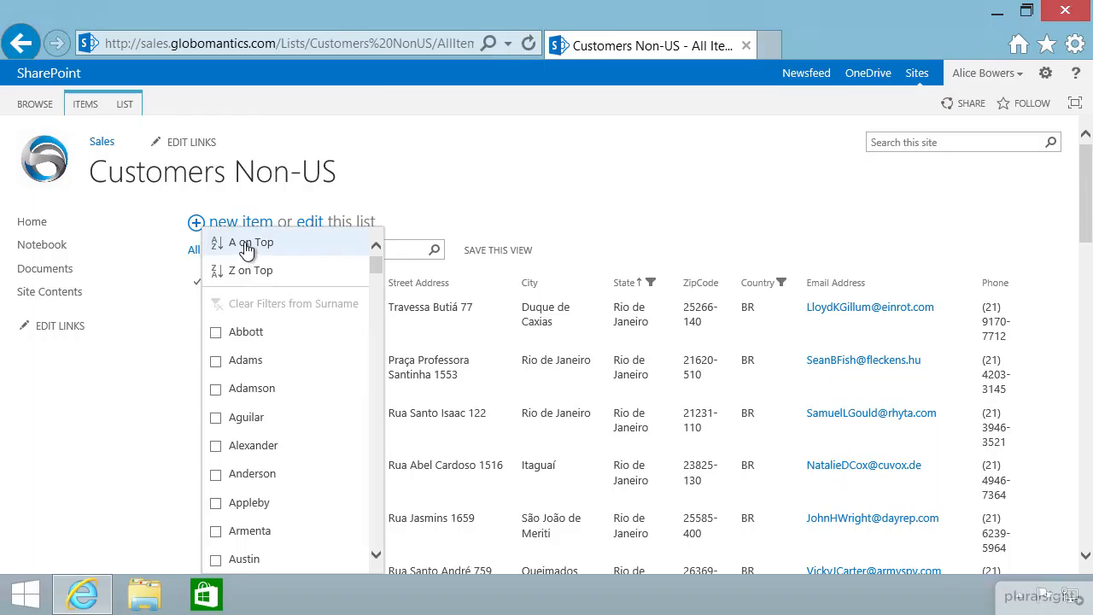
{"action": "left_click", "coordinate": [244, 243]}
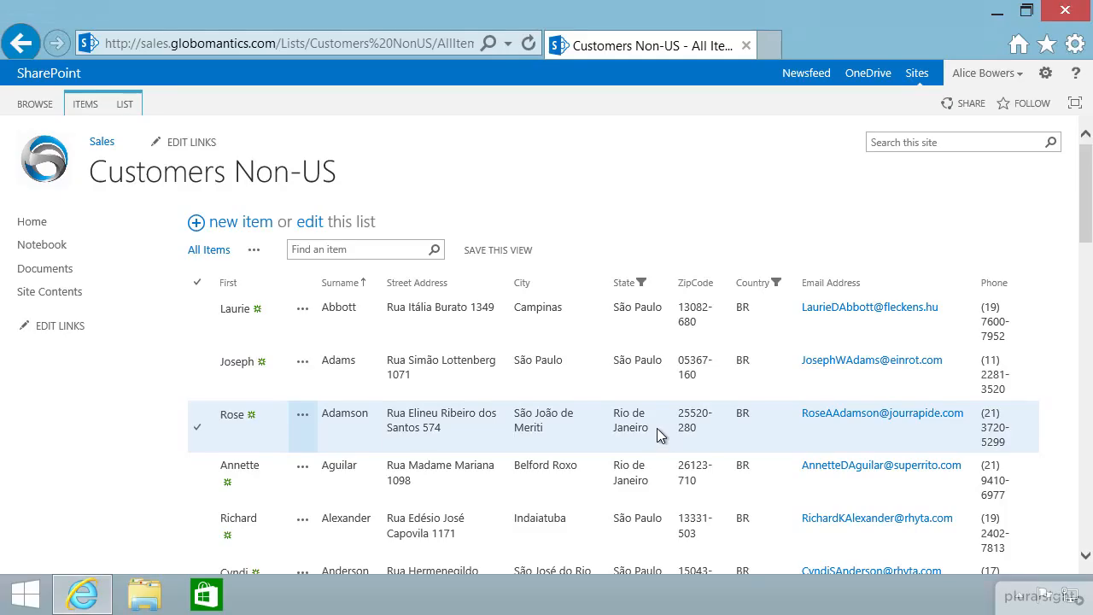
{"action": "scroll", "coordinate": [654, 432], "scroll_direction": "down", "scroll_amount": 1}
{"action": "scroll", "coordinate": [654, 431], "scroll_direction": "down", "scroll_amount": 2}
{"action": "scroll", "coordinate": [654, 431], "scroll_direction": "down", "scroll_amount": 2}
{"action": "scroll", "coordinate": [654, 431], "scroll_direction": "up", "scroll_amount": 4}
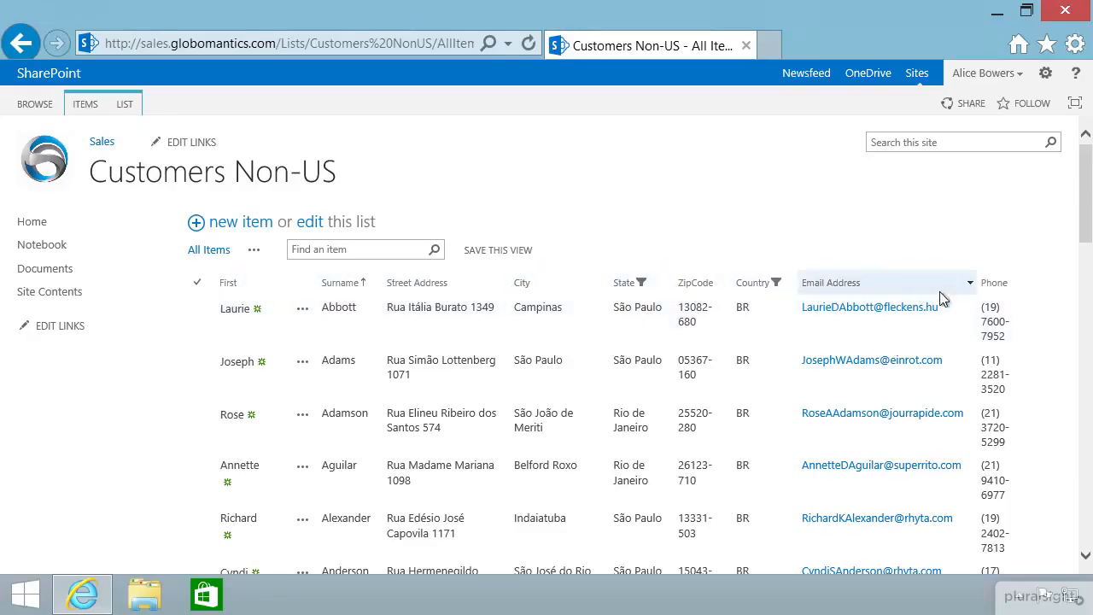
Leave the list for the Sales home page and reopen Customers Non-US from the site contents.
{"action": "left_click", "coordinate": [23, 222]}
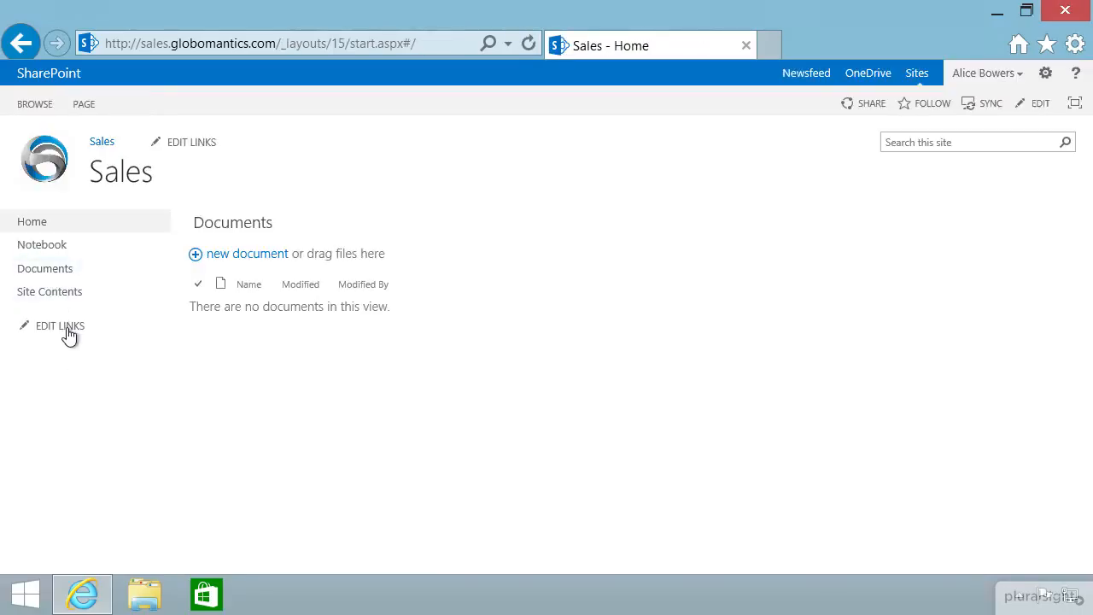
{"action": "left_click", "coordinate": [62, 294]}
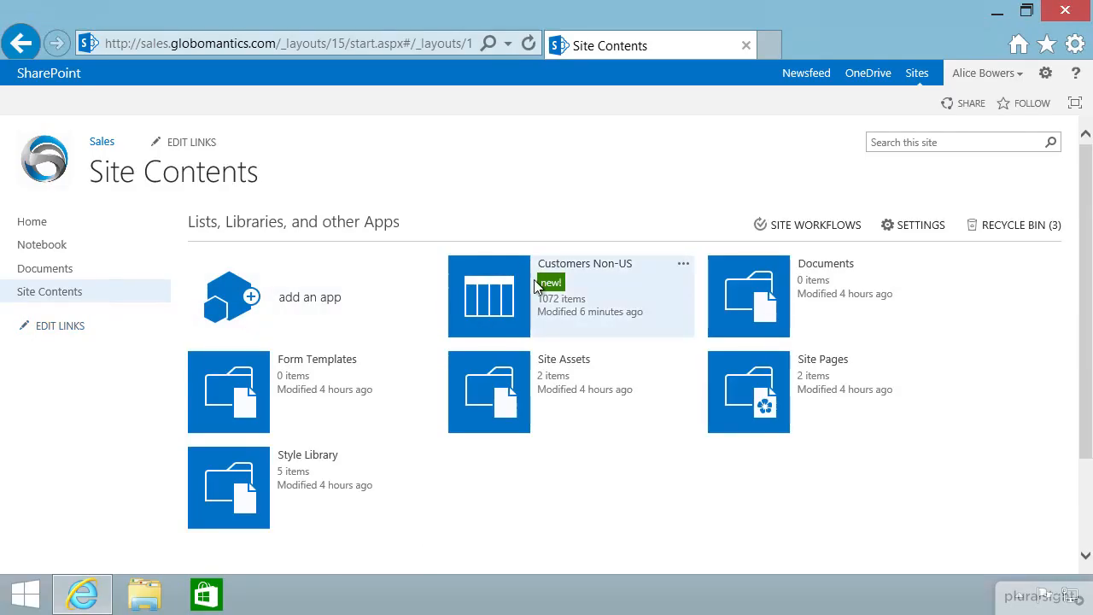
{"action": "left_click", "coordinate": [491, 296]}
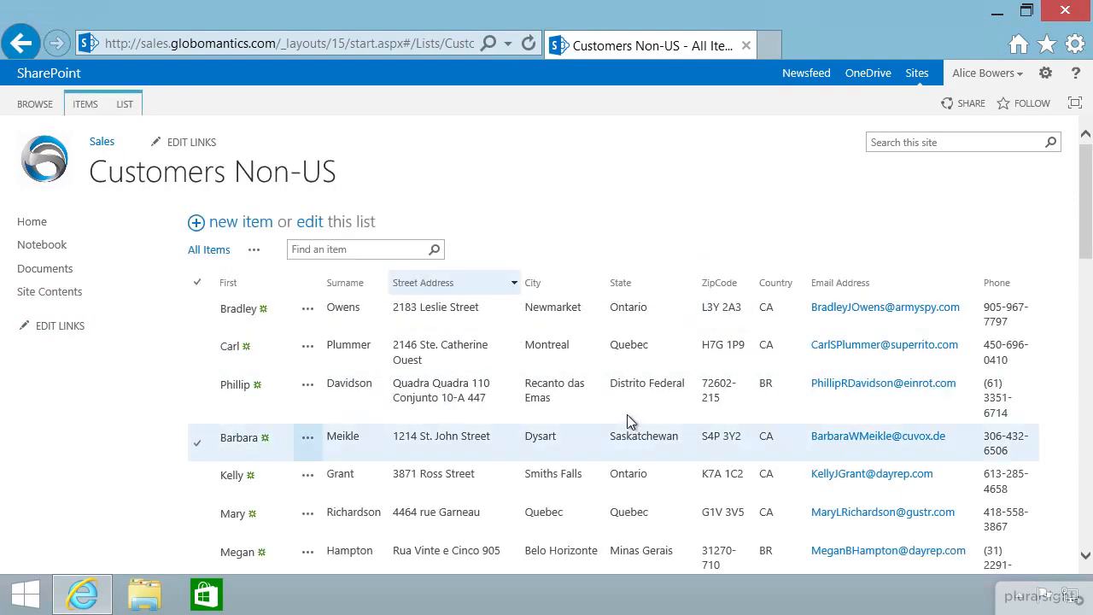
{"action": "scroll", "coordinate": [628, 421], "scroll_direction": "down", "scroll_amount": 4}
{"action": "scroll", "coordinate": [626, 419], "scroll_direction": "up", "scroll_amount": 2}
{"action": "scroll", "coordinate": [626, 413], "scroll_direction": "up", "scroll_amount": 3}
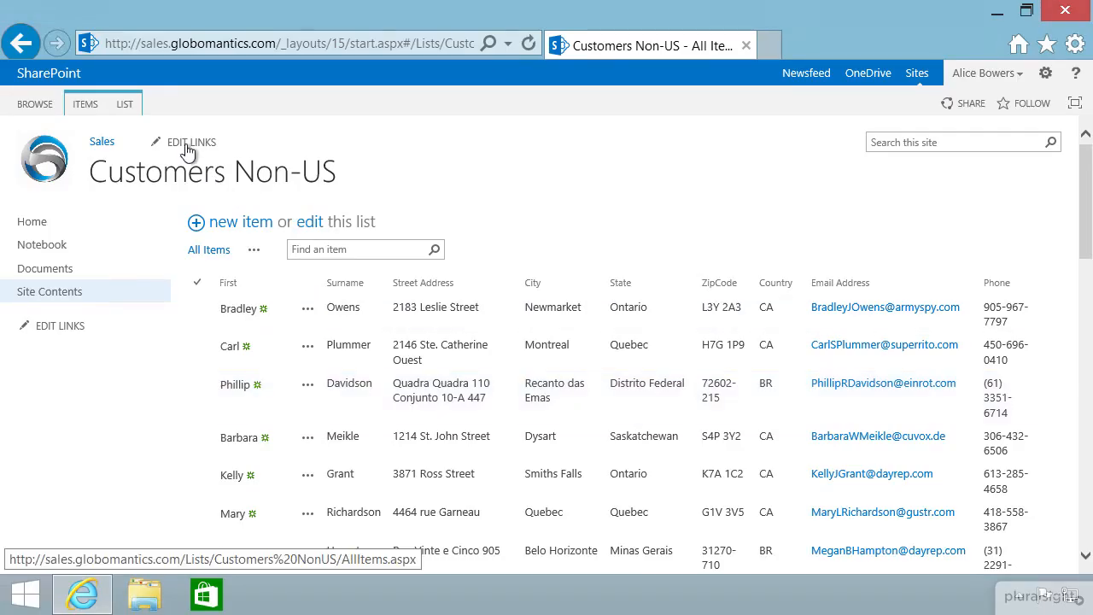
Start a new standard view for the Customers Non-US list and name it Fall Promo Canada.
{"action": "left_click", "coordinate": [127, 109]}
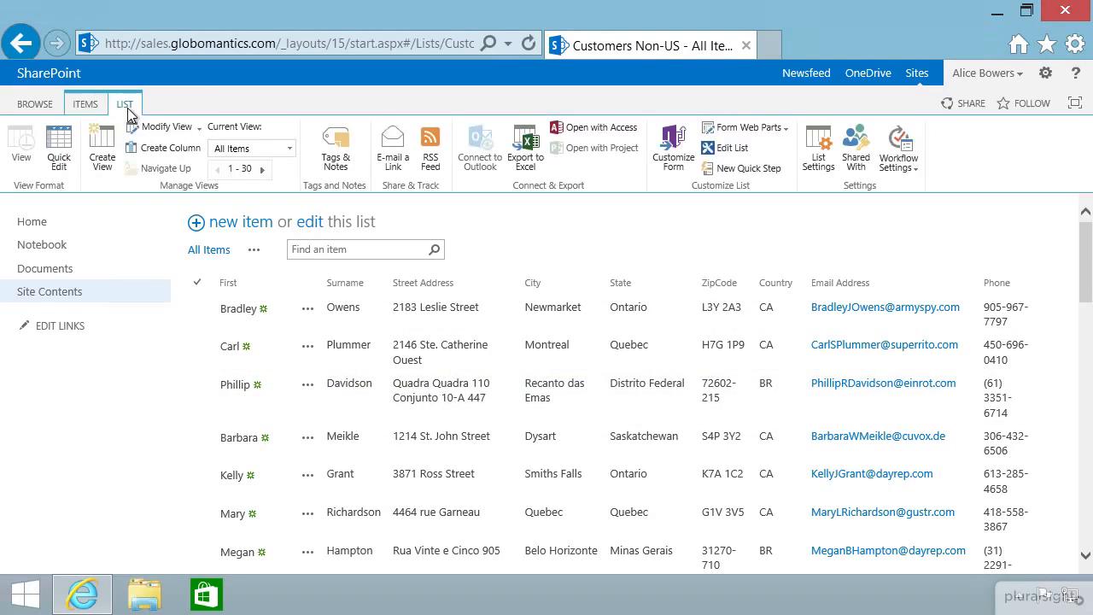
{"action": "left_click", "coordinate": [103, 162]}
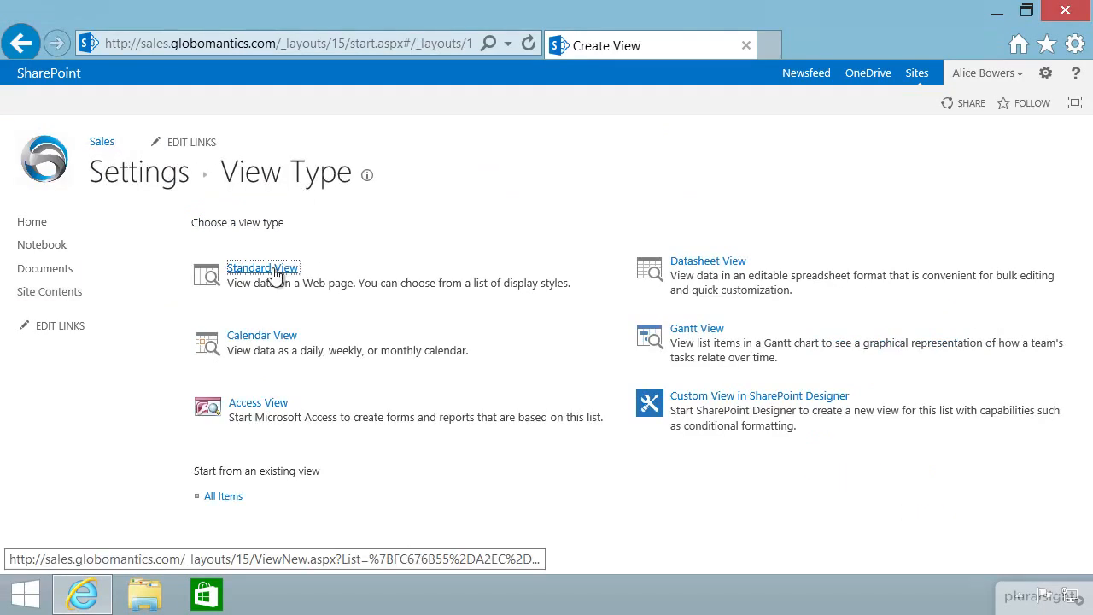
{"action": "left_click", "coordinate": [274, 274]}
{"action": "left_click", "coordinate": [725, 299]}
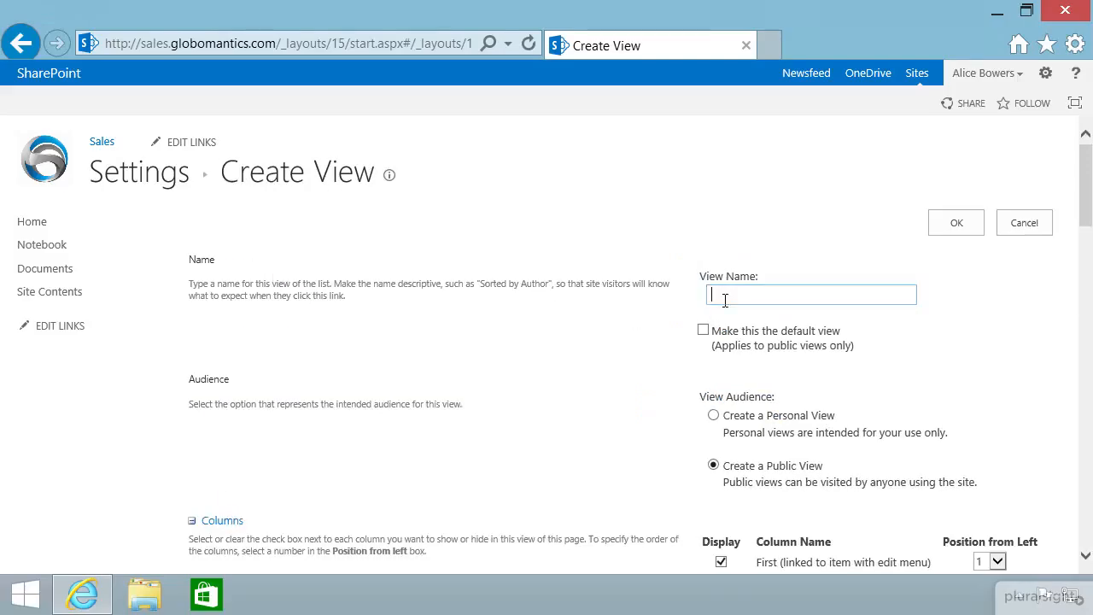
{"action": "type", "text": "Fall Promo Canada"}
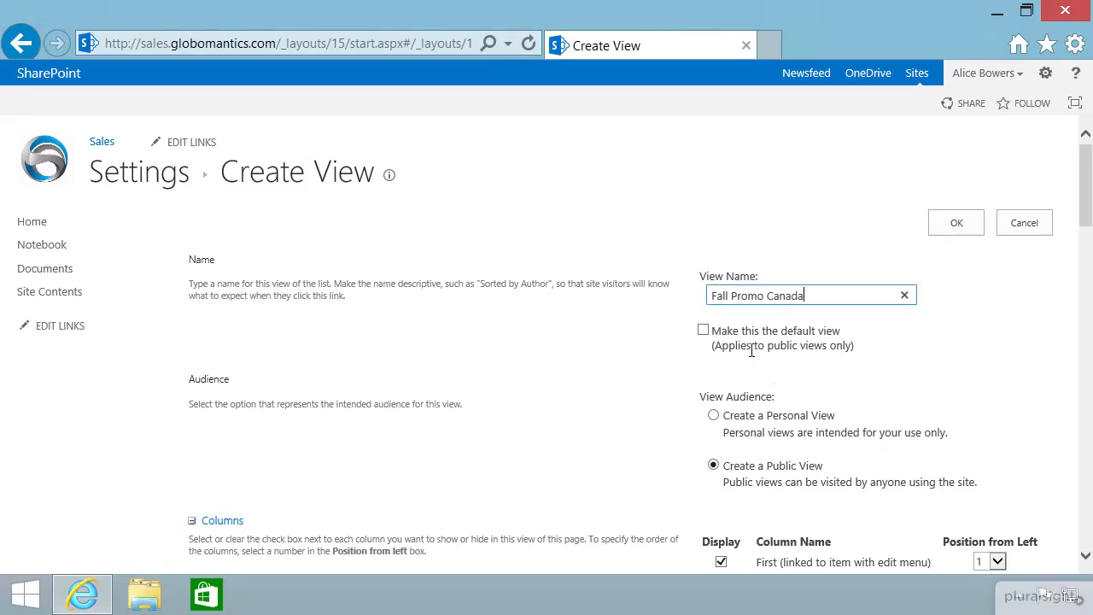
Set Surname as the first sort column of the new view.
{"action": "scroll", "coordinate": [899, 384], "scroll_direction": "down", "scroll_amount": 3}
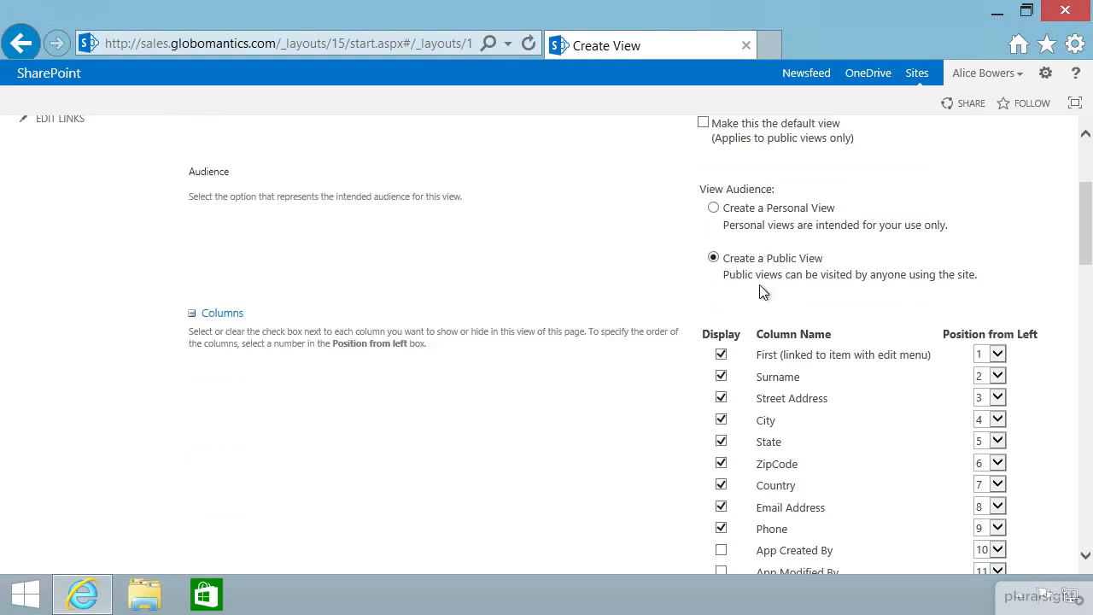
{"action": "scroll", "coordinate": [820, 401], "scroll_direction": "down", "scroll_amount": 8}
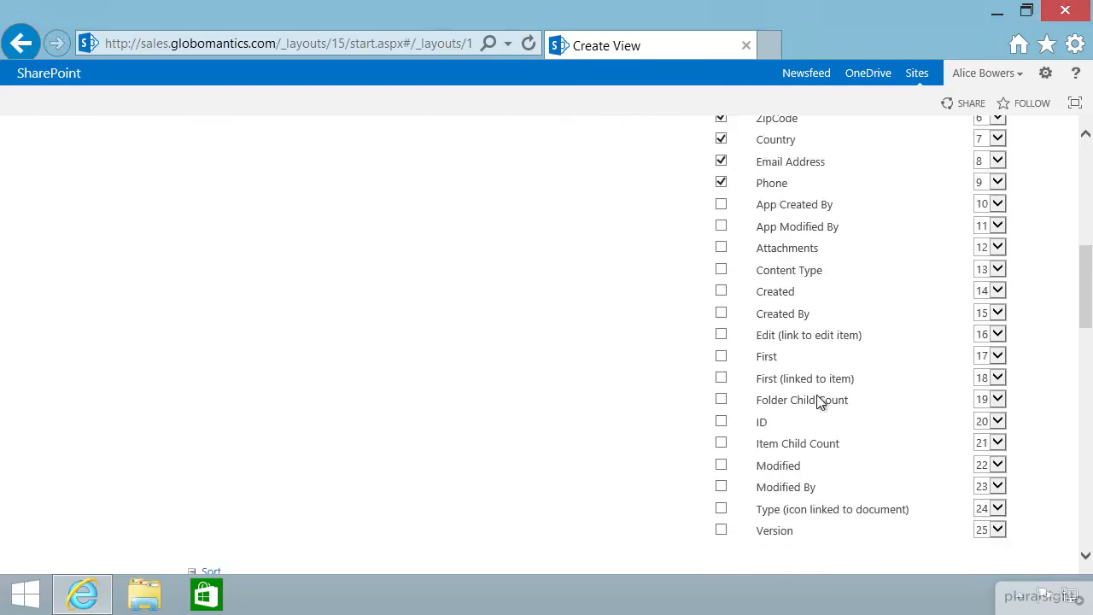
{"action": "scroll", "coordinate": [817, 402], "scroll_direction": "down", "scroll_amount": 3}
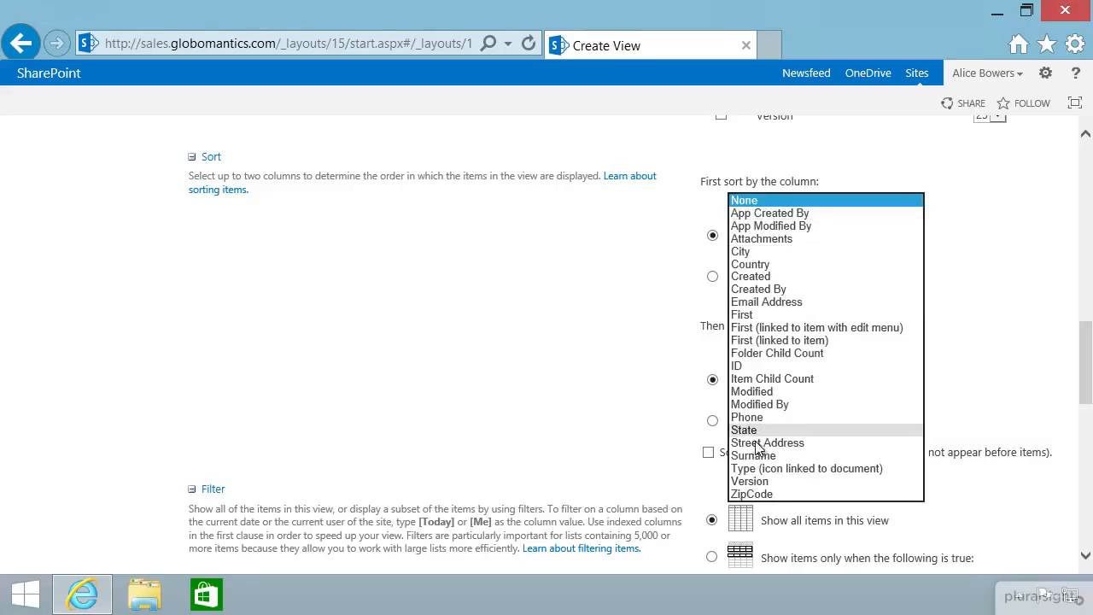
{"action": "left_click", "coordinate": [754, 459]}
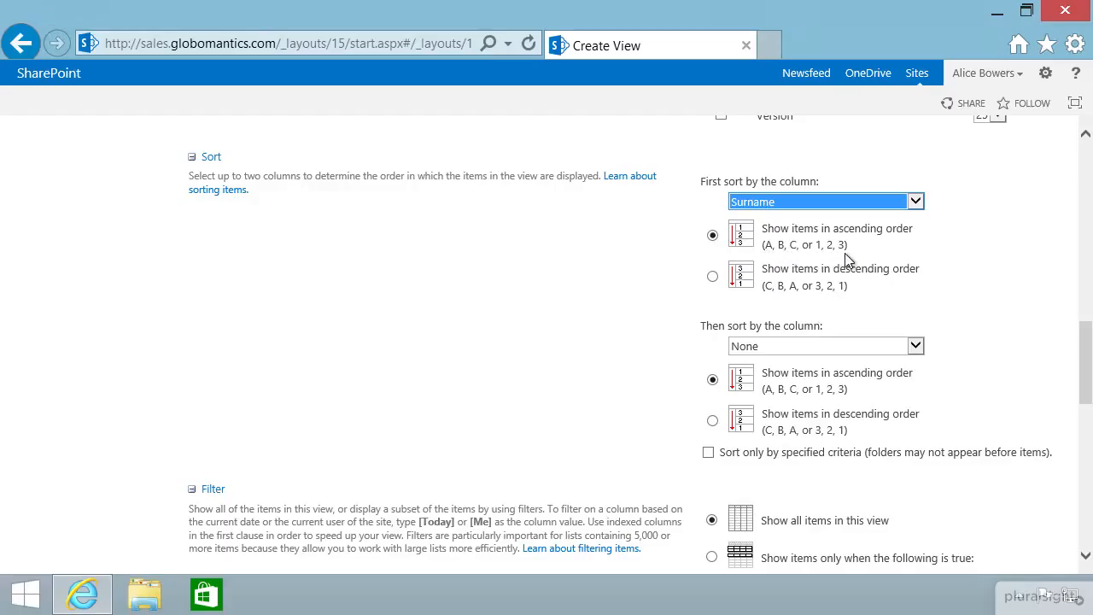
Set State as the second sort column of the new view, in ascending order.
{"action": "left_click", "coordinate": [915, 346]}
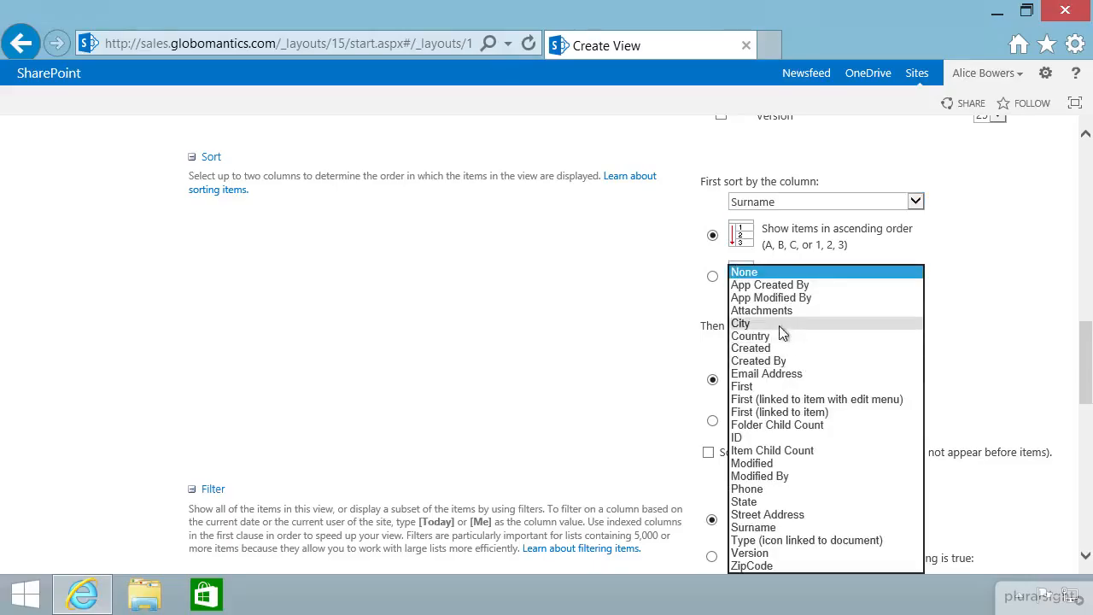
{"action": "left_click", "coordinate": [766, 502]}
{"action": "left_click", "coordinate": [914, 348]}
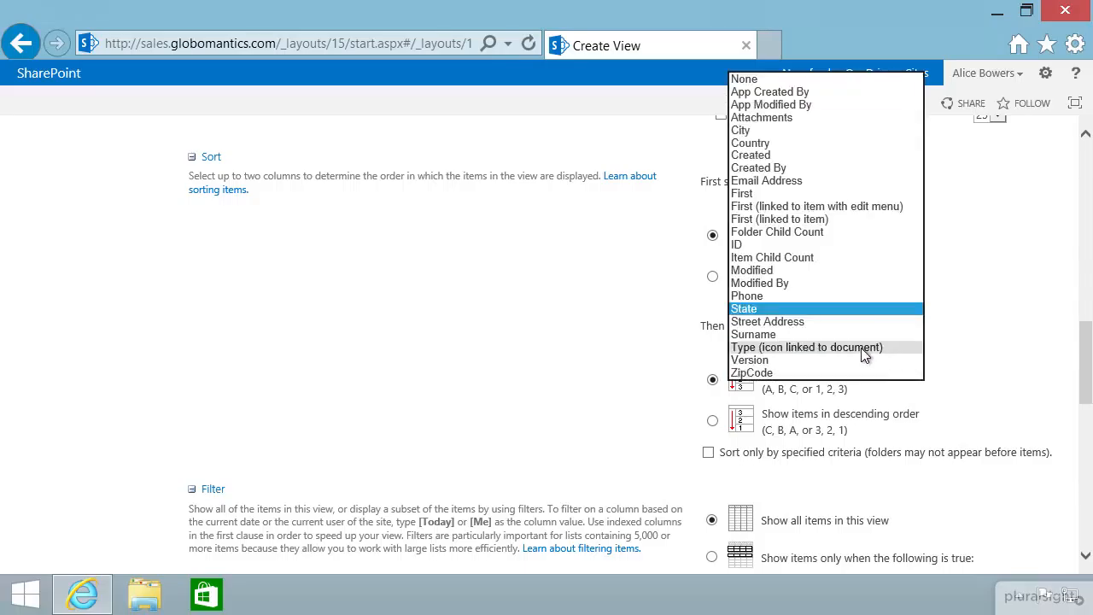
{"action": "left_click", "coordinate": [811, 322]}
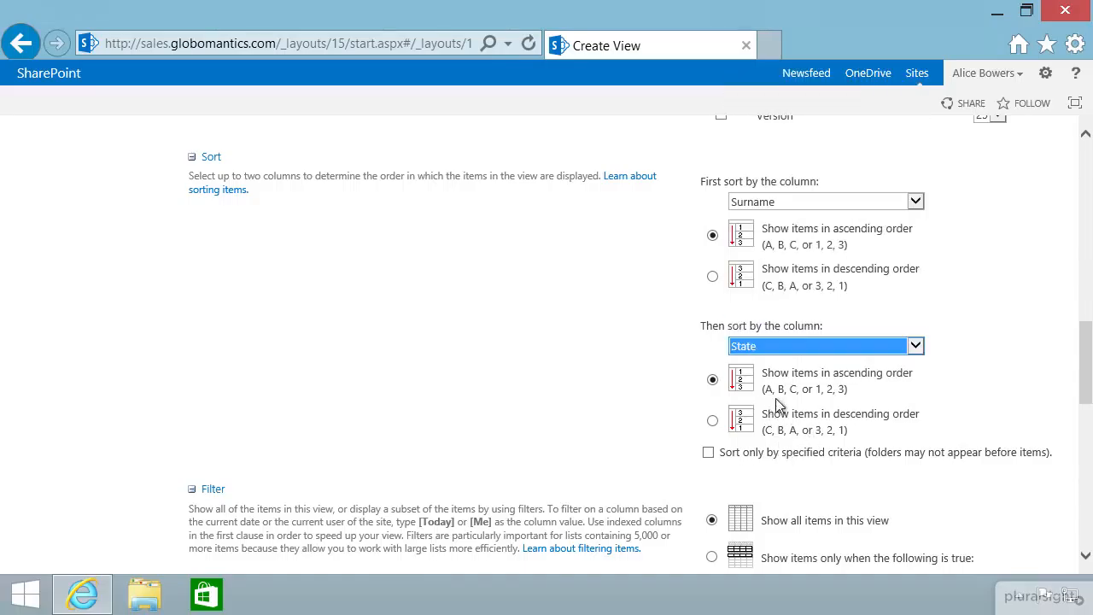
{"action": "scroll", "coordinate": [919, 449], "scroll_direction": "down", "scroll_amount": 1}
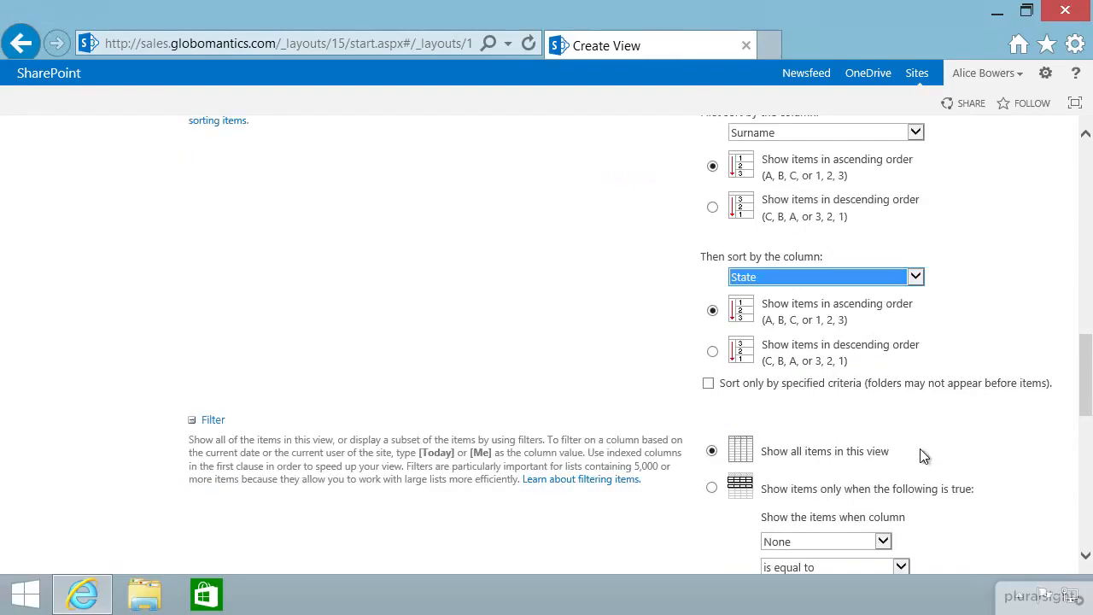
{"action": "scroll", "coordinate": [928, 436], "scroll_direction": "down", "scroll_amount": 1}
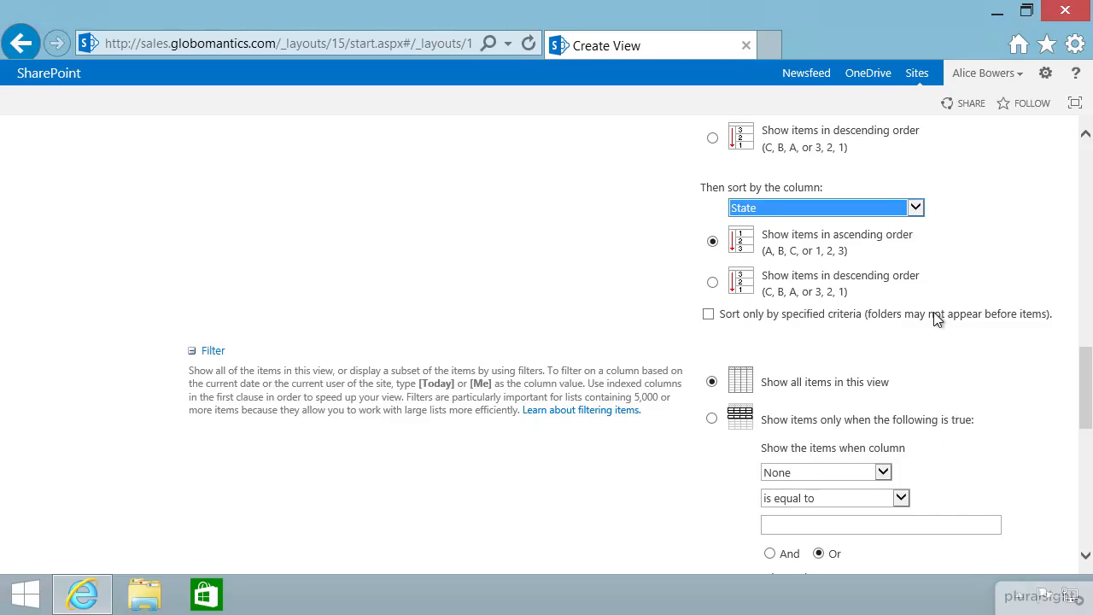
Change the view's sort order to State as the first column and Surname as the second.
{"action": "scroll", "coordinate": [927, 325], "scroll_direction": "up", "scroll_amount": 3}
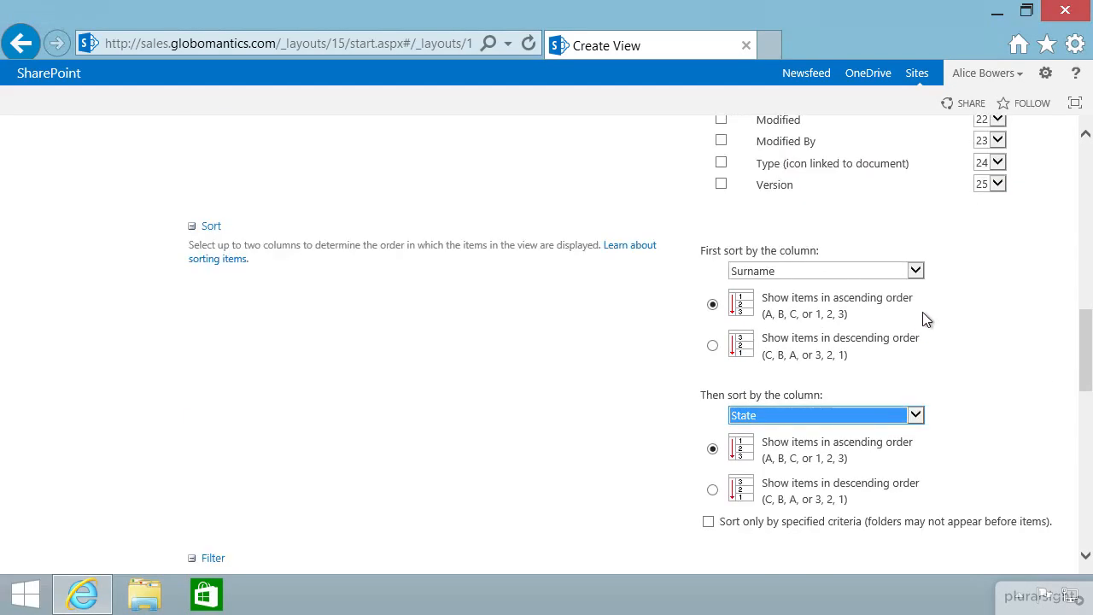
{"action": "left_click", "coordinate": [916, 271]}
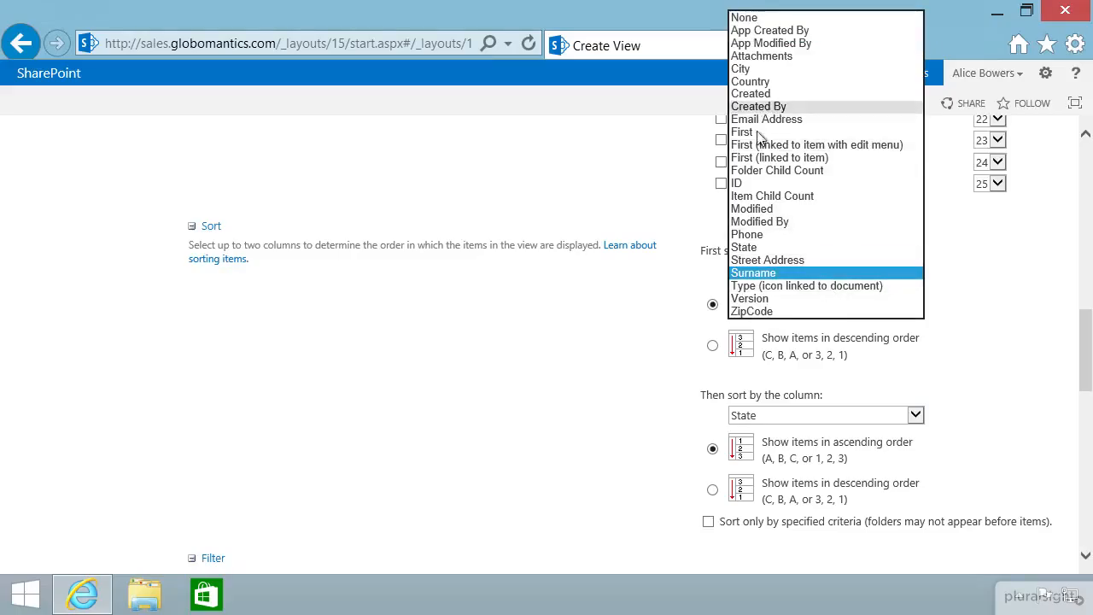
{"action": "left_click", "coordinate": [786, 246]}
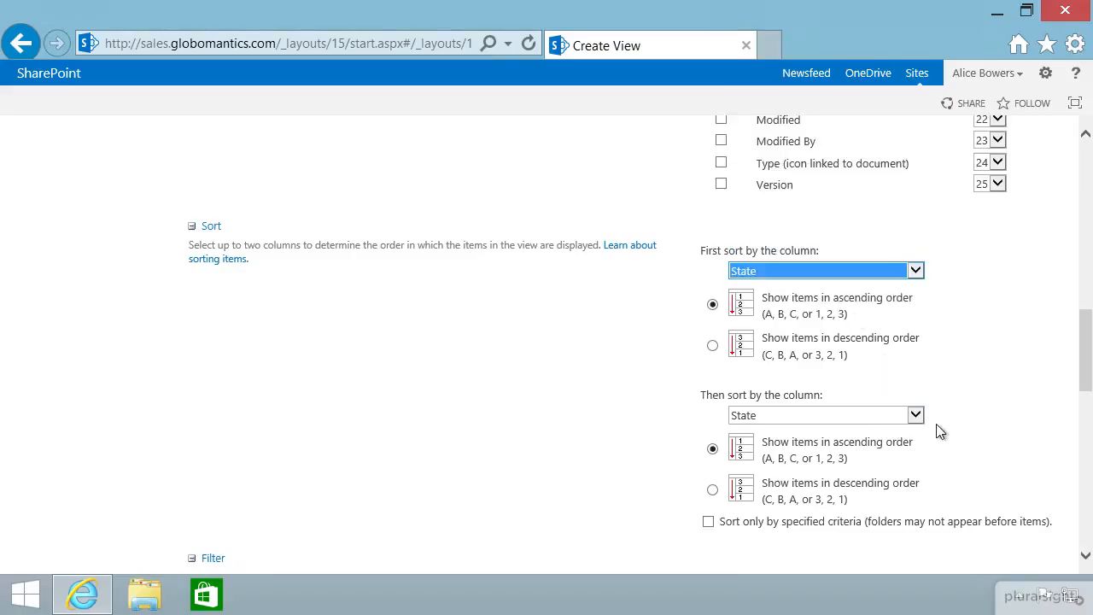
{"action": "left_click", "coordinate": [914, 417]}
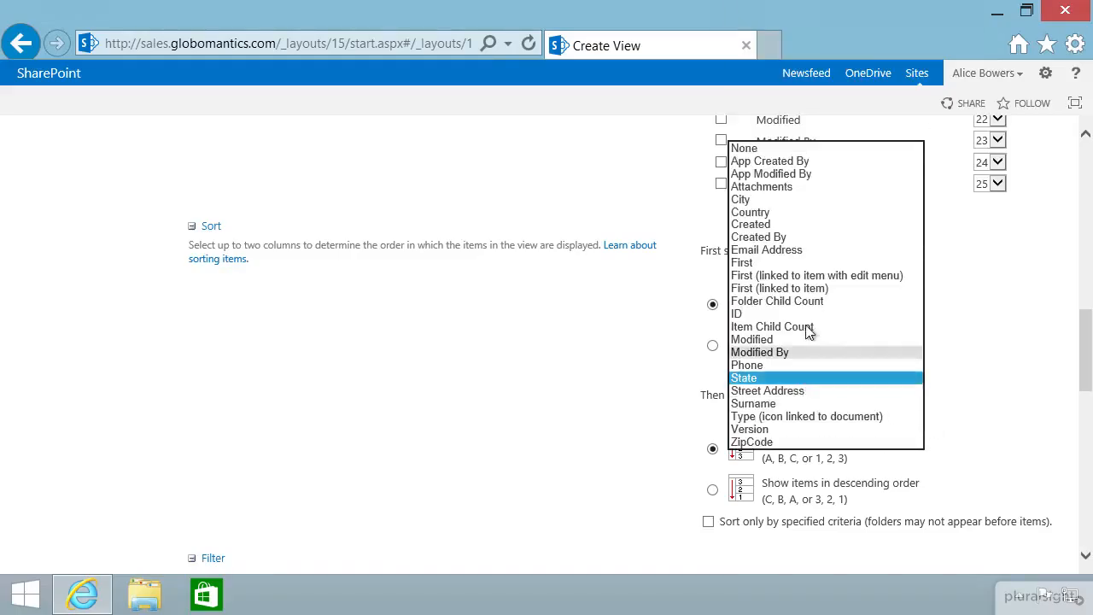
{"action": "left_click", "coordinate": [791, 405]}
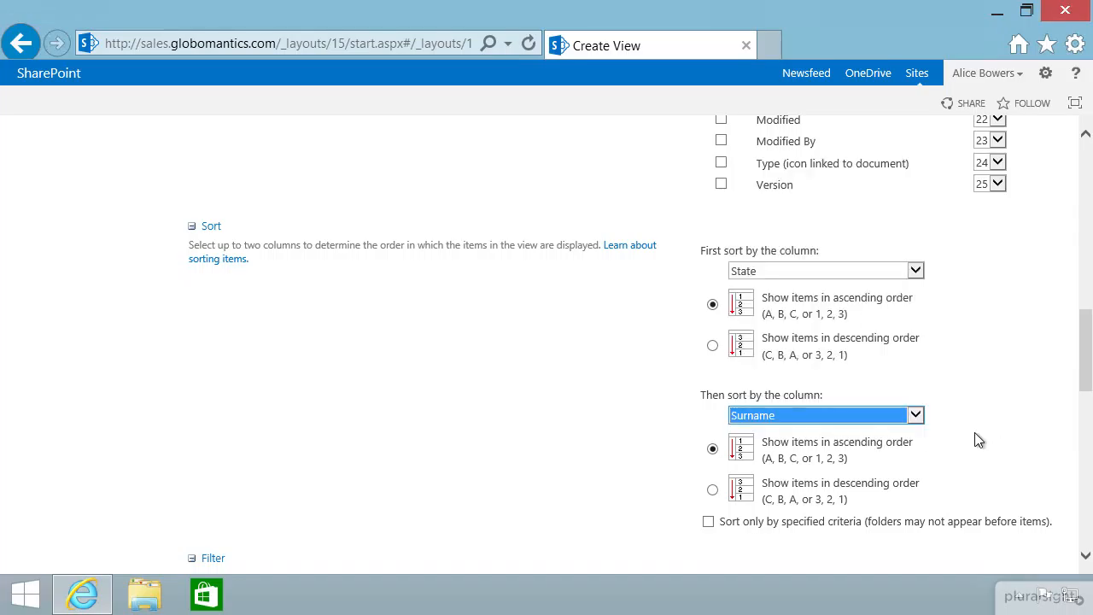
Filter the view to show items only when Country is equal to CA.
{"action": "scroll", "coordinate": [993, 439], "scroll_direction": "down", "scroll_amount": 3}
{"action": "scroll", "coordinate": [994, 441], "scroll_direction": "down", "scroll_amount": 1}
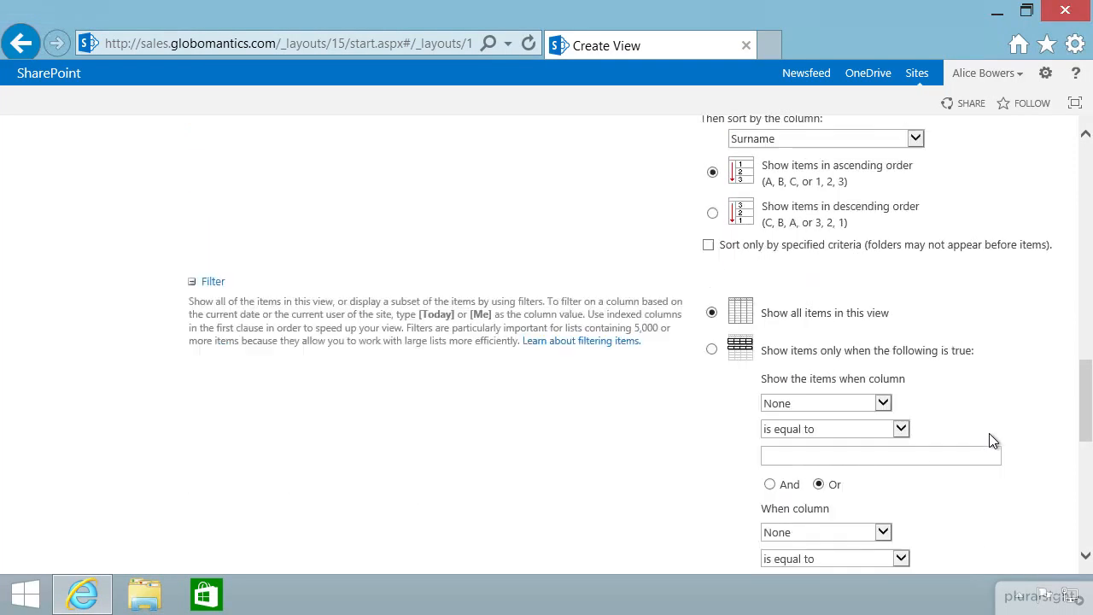
{"action": "scroll", "coordinate": [991, 440], "scroll_direction": "down", "scroll_amount": 1}
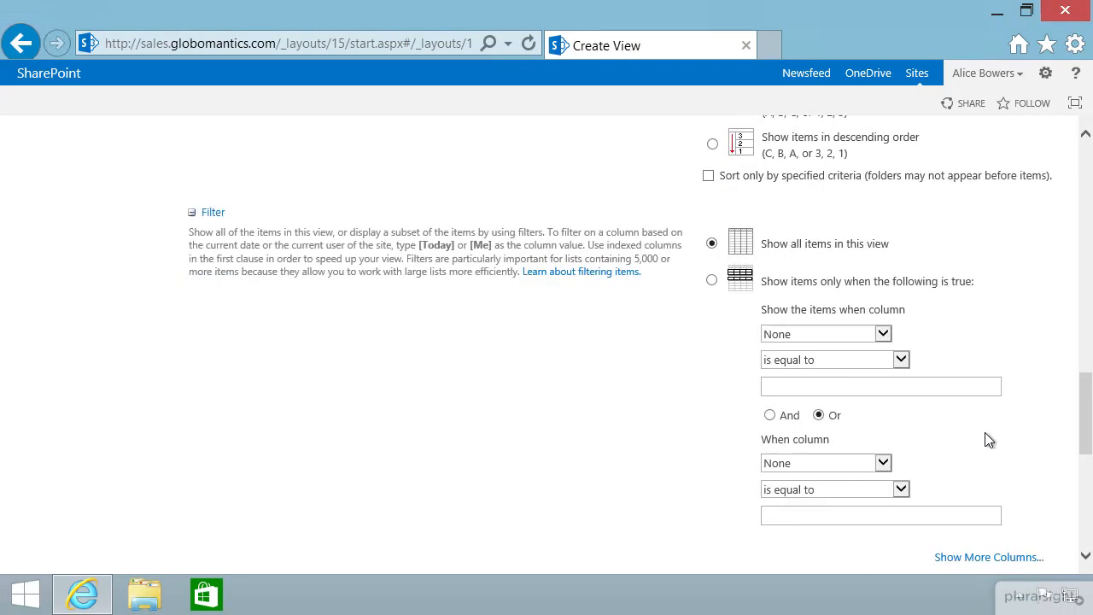
{"action": "left_click", "coordinate": [713, 282]}
{"action": "scroll", "coordinate": [975, 313], "scroll_direction": "down", "scroll_amount": 1}
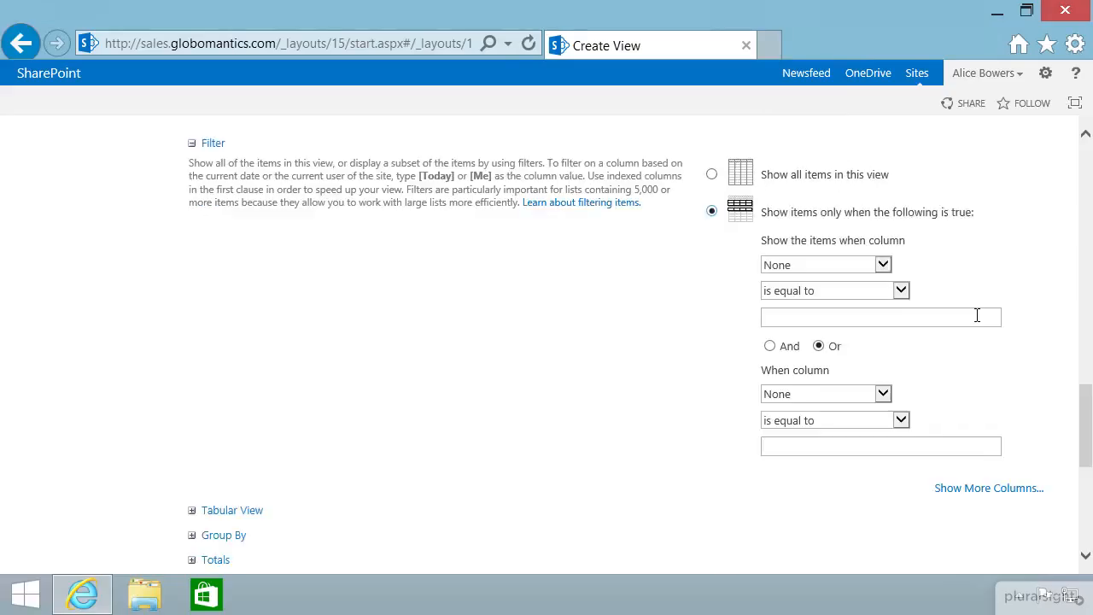
{"action": "left_click", "coordinate": [884, 265]}
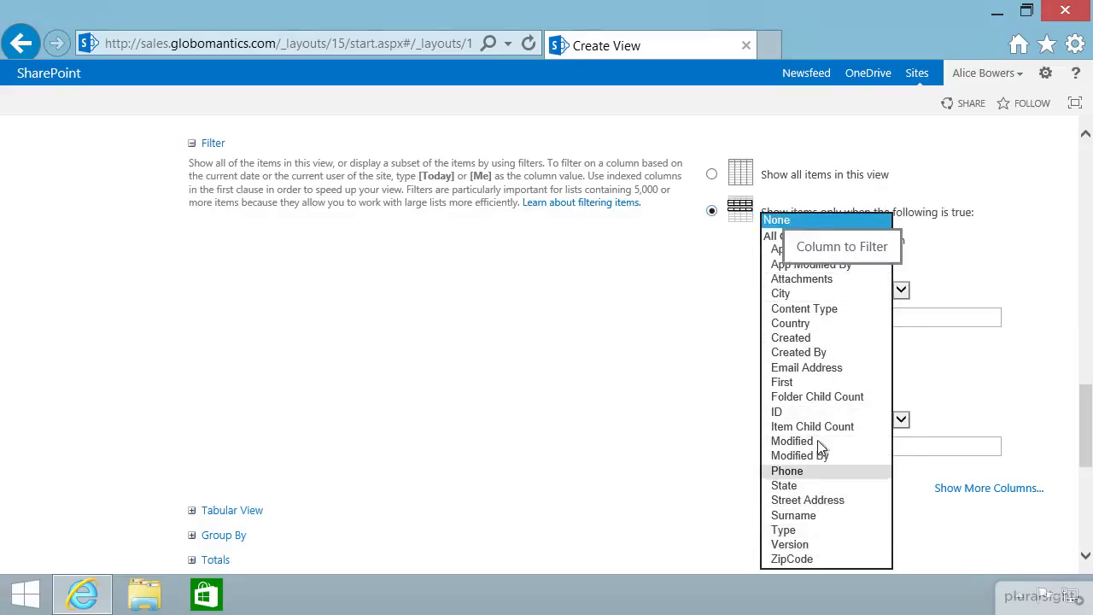
{"action": "left_click", "coordinate": [799, 322]}
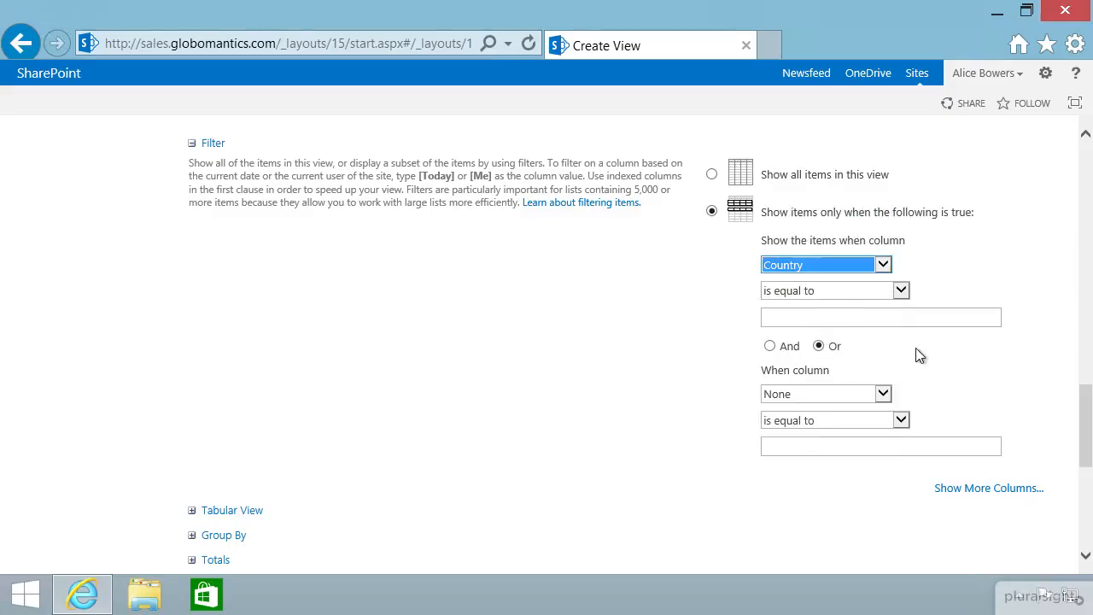
{"action": "left_click", "coordinate": [820, 316]}
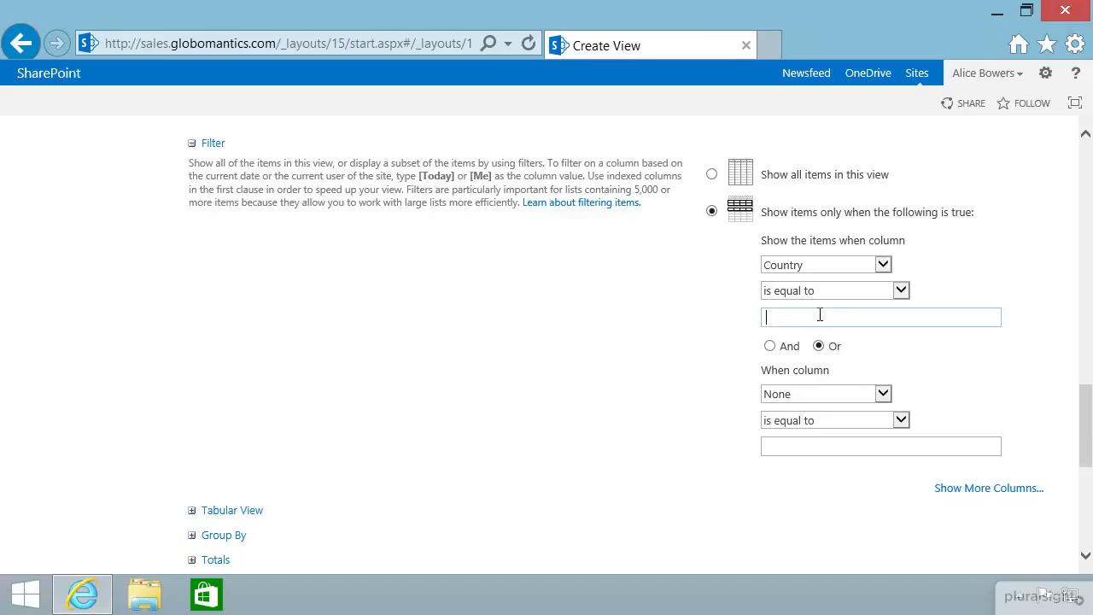
{"action": "type", "text": "CA"}
Add a second filter condition joined with And, requiring State is equal to Quebec.
{"action": "left_click", "coordinate": [770, 346]}
{"action": "left_click", "coordinate": [883, 394]}
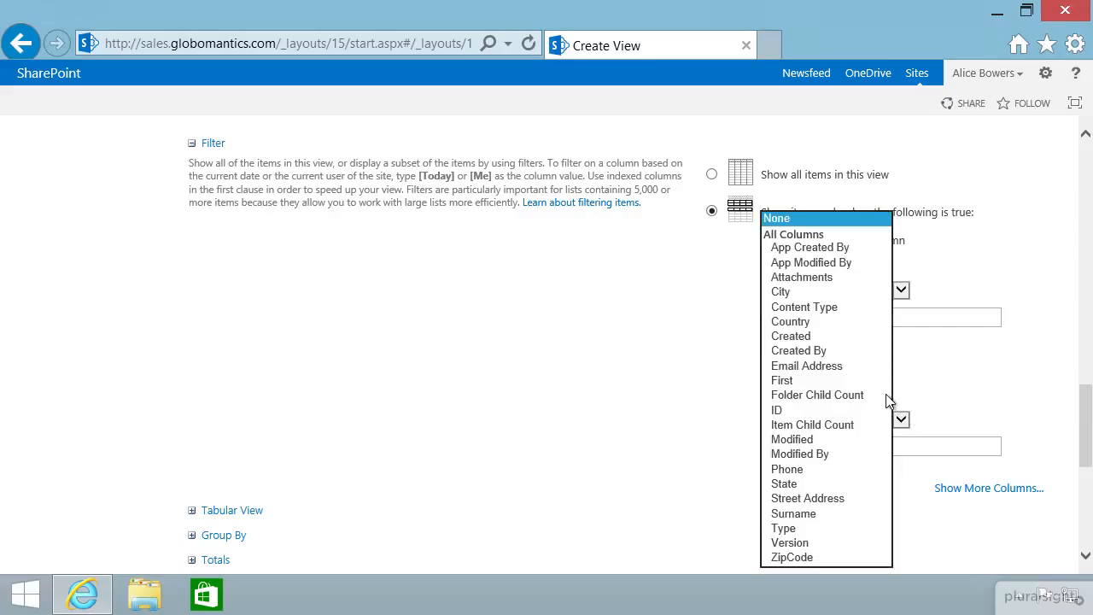
{"action": "left_click", "coordinate": [794, 483]}
{"action": "left_click", "coordinate": [822, 446]}
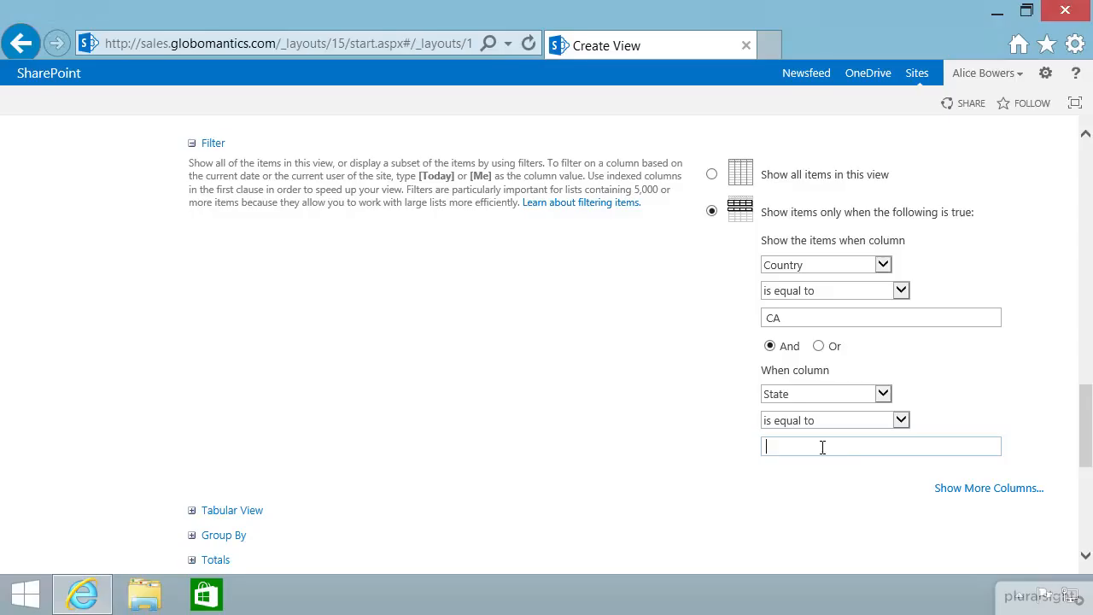
{"action": "type", "text": "Quebec"}
Add a third filter condition joined with Or, requiring State is equal to Ontario.
{"action": "left_click", "coordinate": [967, 490]}
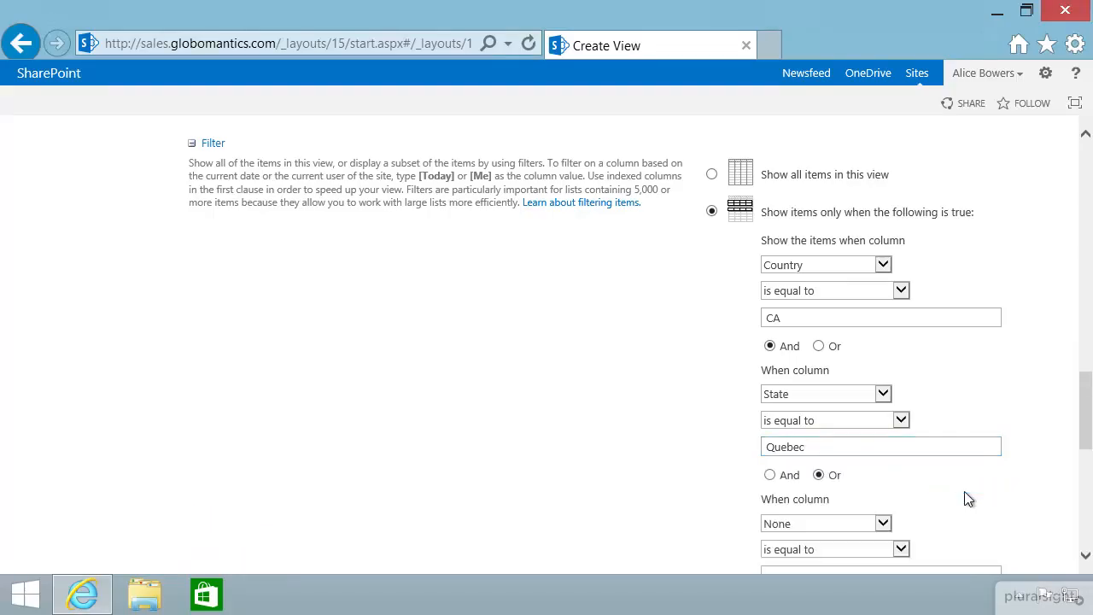
{"action": "scroll", "coordinate": [966, 491], "scroll_direction": "down", "scroll_amount": 3}
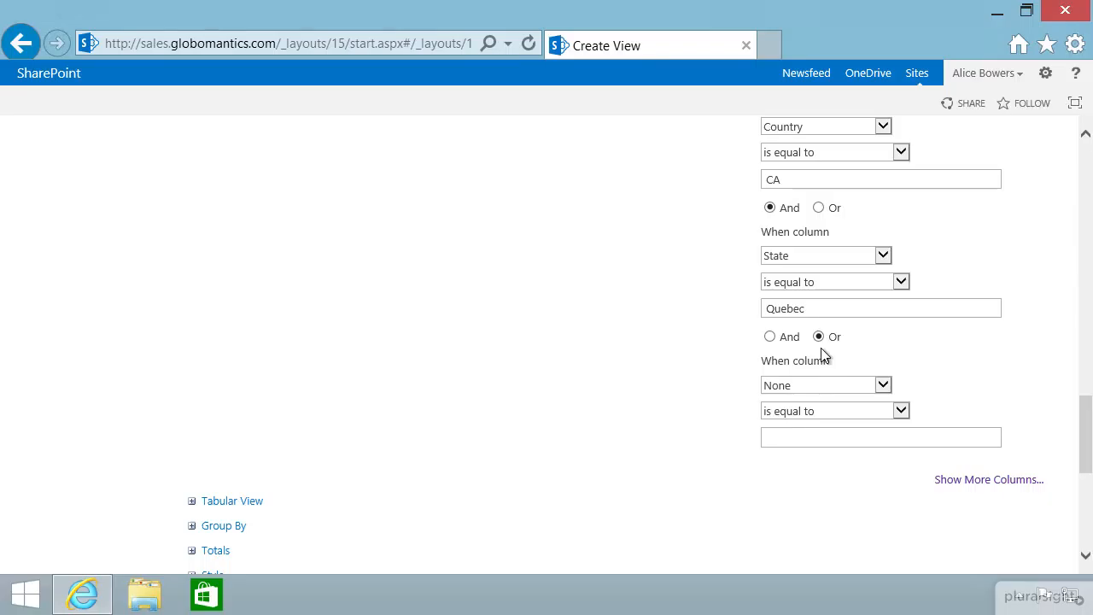
{"action": "left_click", "coordinate": [883, 385]}
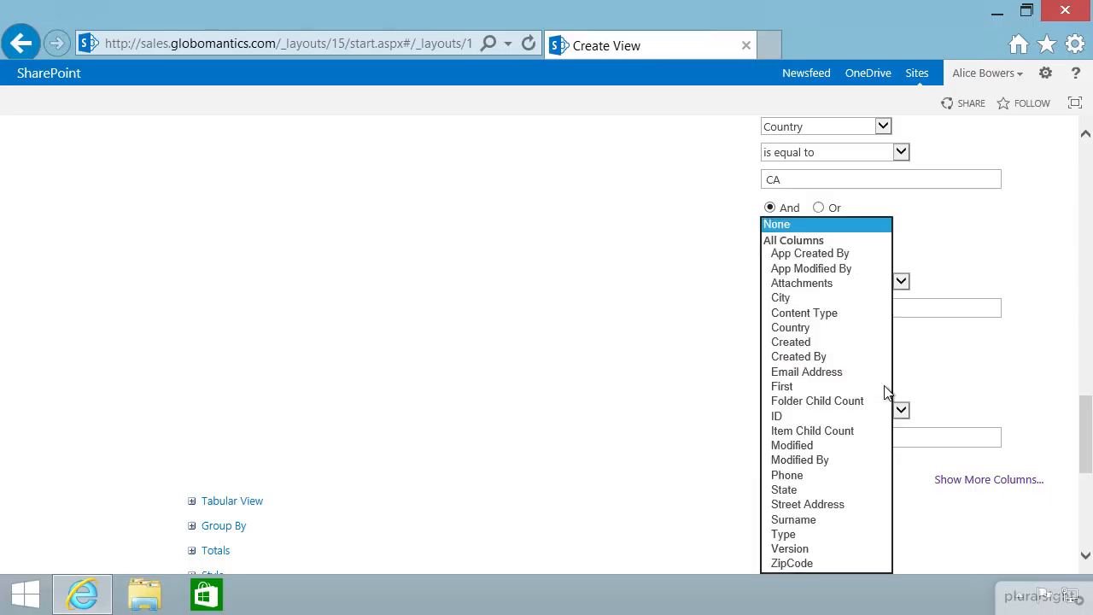
{"action": "left_click", "coordinate": [795, 490]}
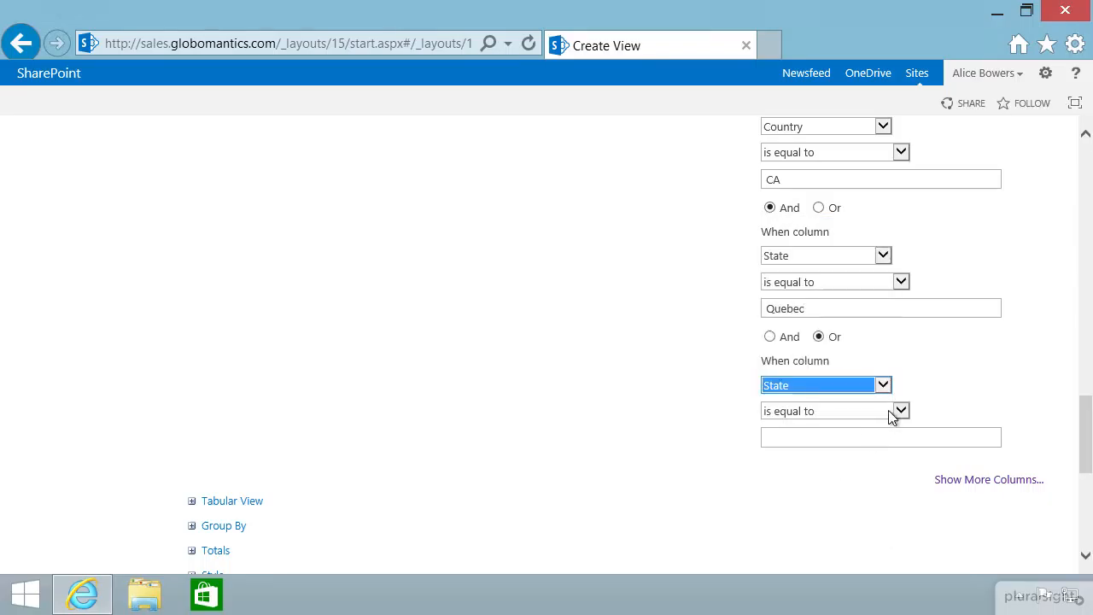
{"action": "left_click", "coordinate": [858, 439]}
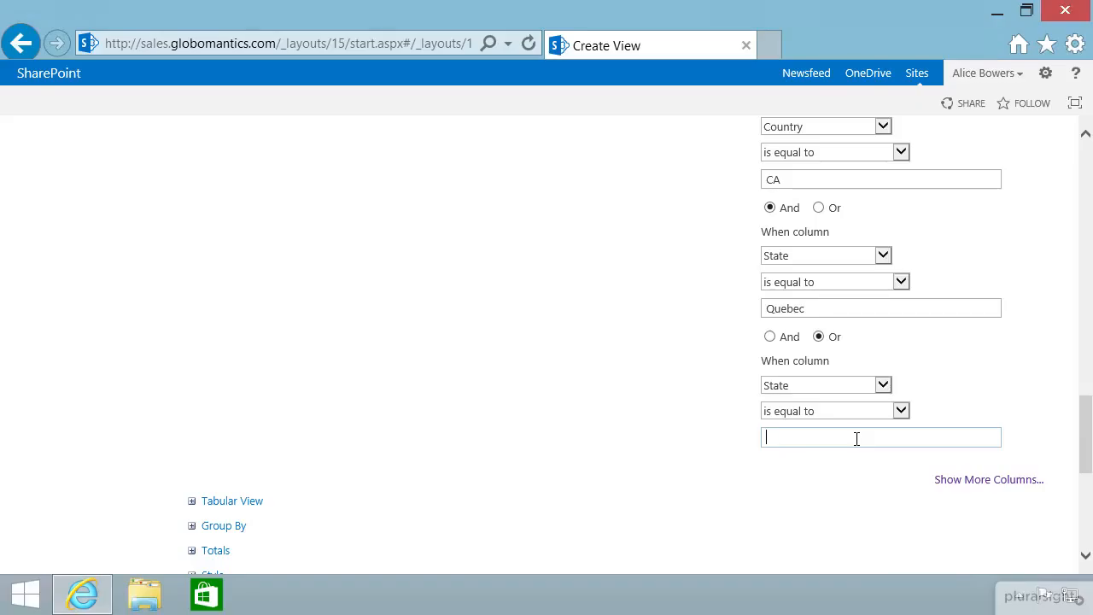
{"action": "type", "text": "Ontario"}
{"action": "left_click", "coordinate": [819, 476]}
{"action": "left_click", "coordinate": [901, 411]}
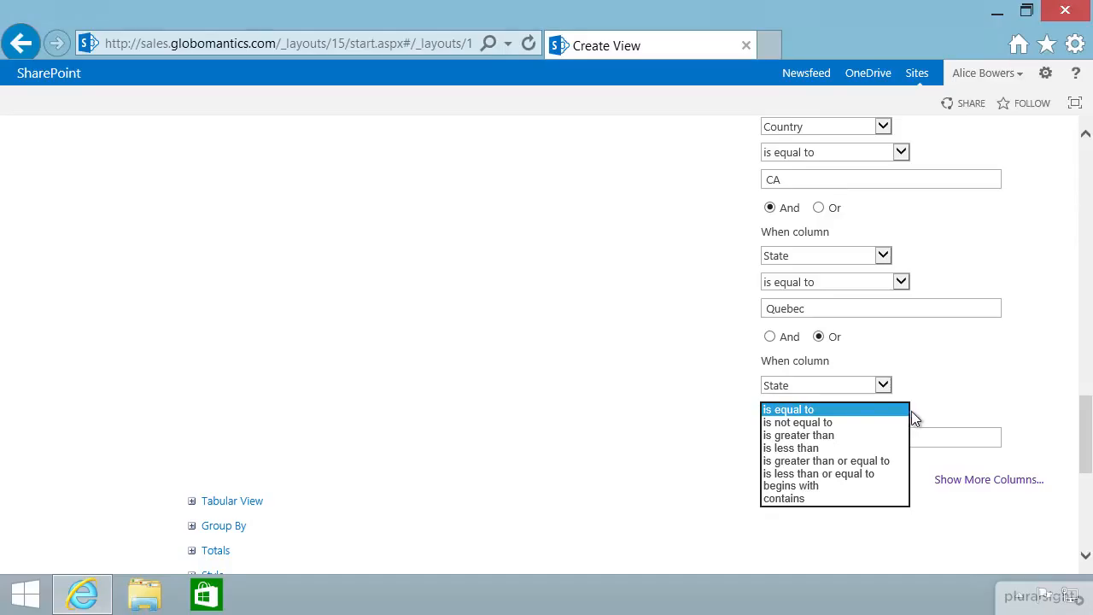
{"action": "left_click", "coordinate": [954, 408]}
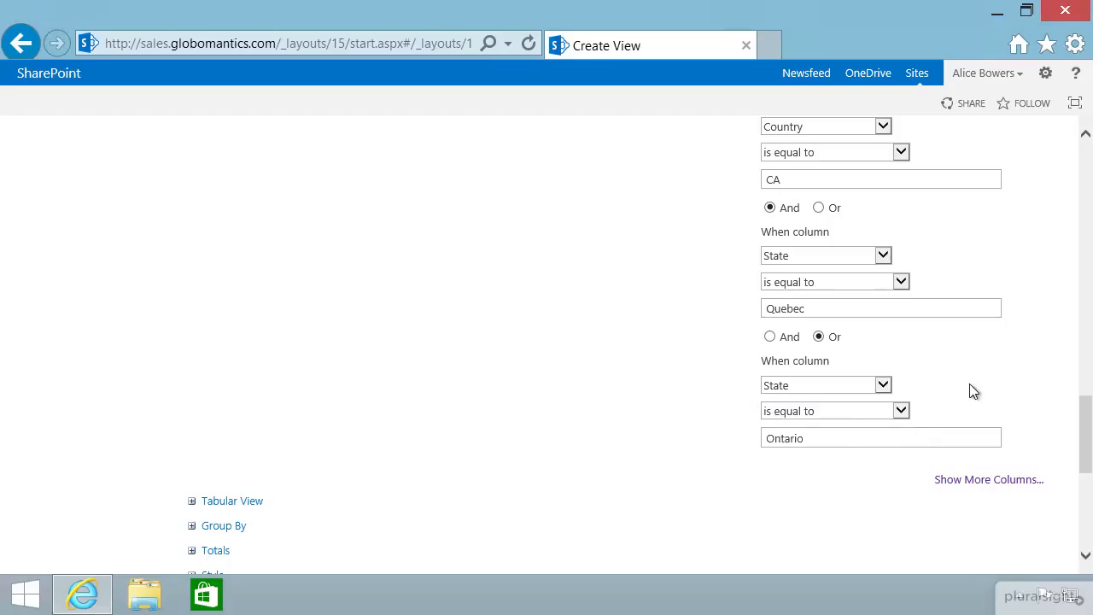
Show one more filter condition row, leave its column at None, and save the new view.
{"action": "scroll", "coordinate": [972, 392], "scroll_direction": "up", "scroll_amount": 1}
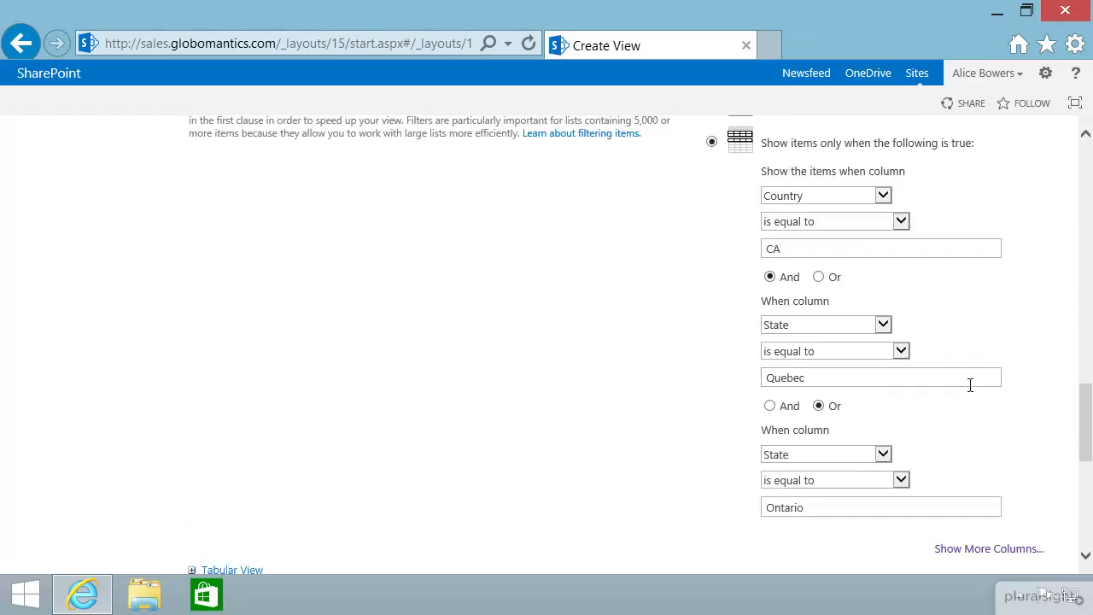
{"action": "scroll", "coordinate": [970, 389], "scroll_direction": "down", "scroll_amount": 2}
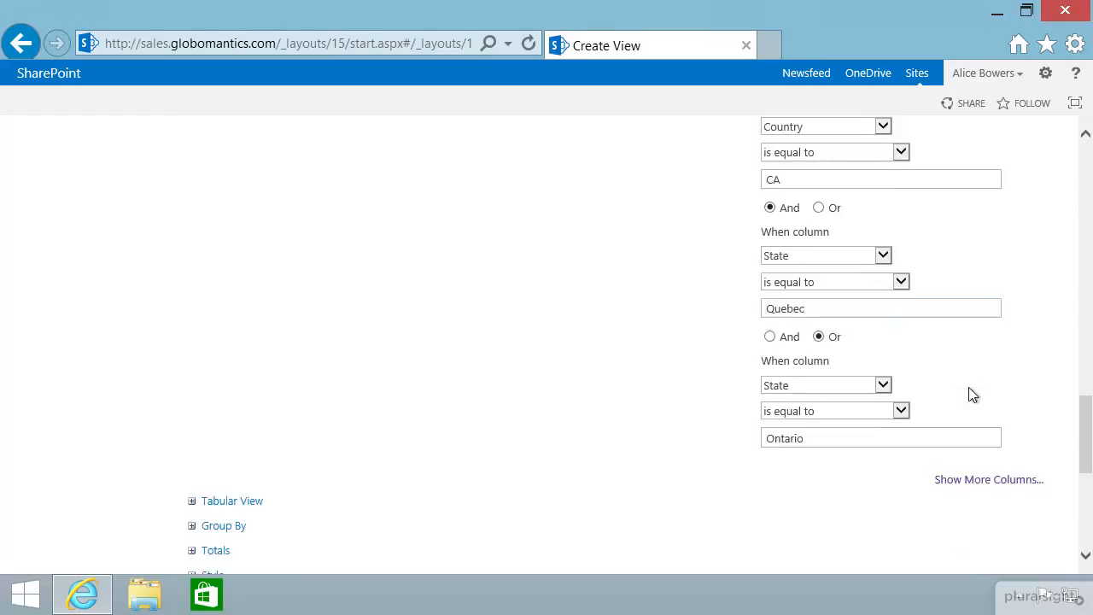
{"action": "left_click", "coordinate": [978, 416]}
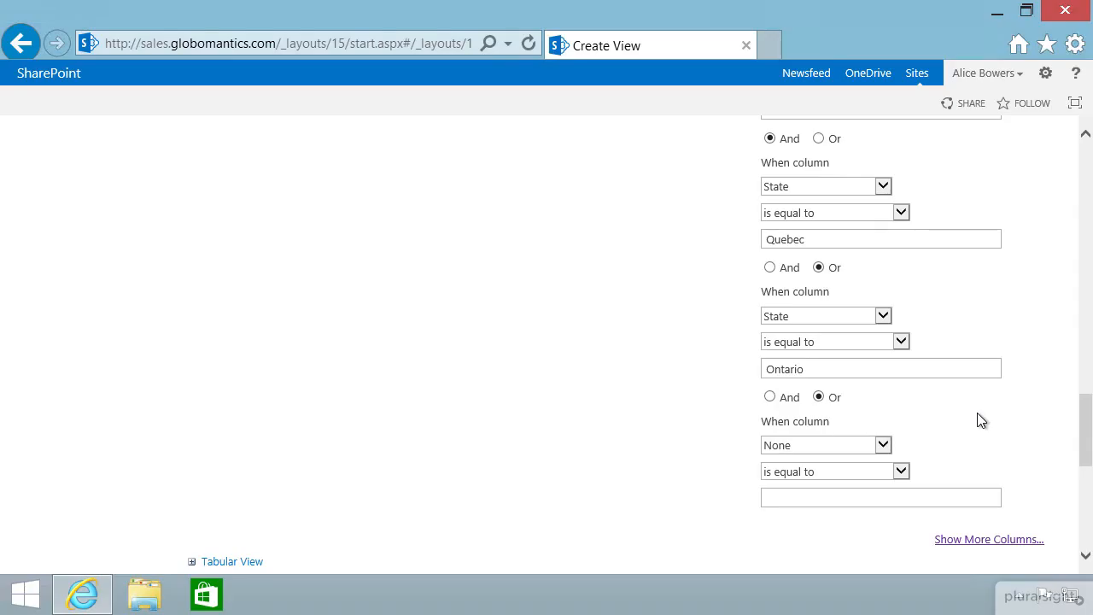
{"action": "scroll", "coordinate": [977, 413], "scroll_direction": "down", "scroll_amount": 2}
{"action": "scroll", "coordinate": [976, 415], "scroll_direction": "up", "scroll_amount": 10}
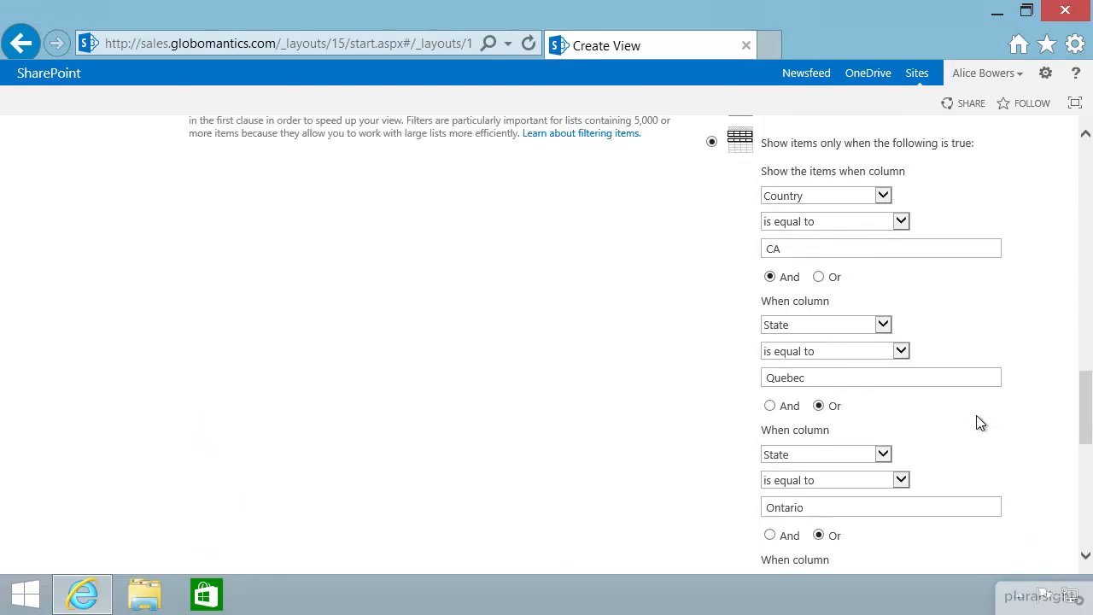
{"action": "scroll", "coordinate": [976, 415], "scroll_direction": "down", "scroll_amount": 7}
{"action": "scroll", "coordinate": [976, 415], "scroll_direction": "down", "scroll_amount": 7}
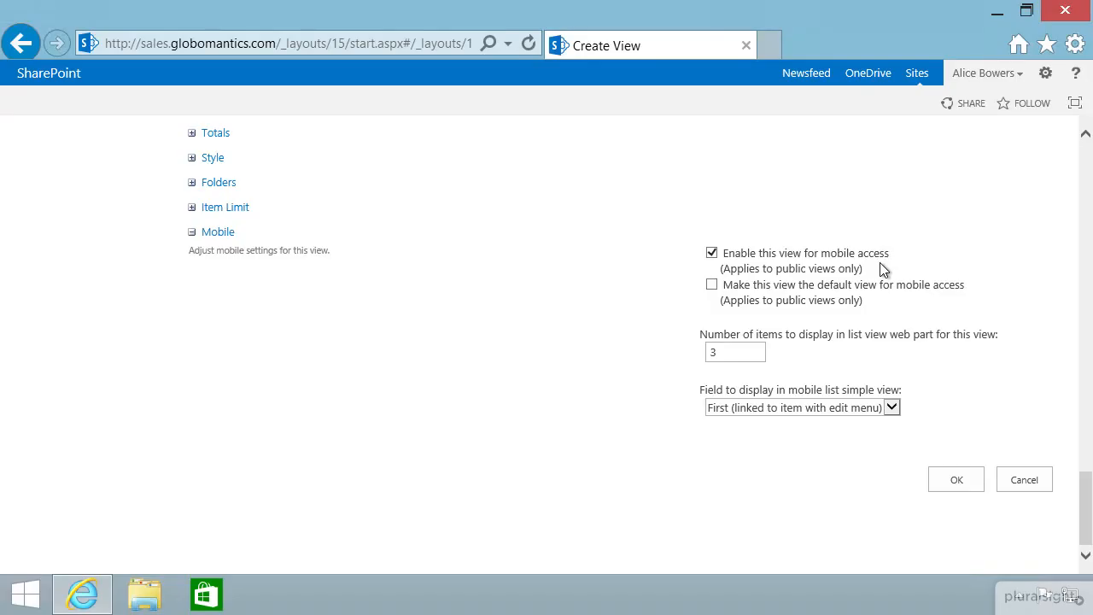
{"action": "left_click", "coordinate": [956, 480]}
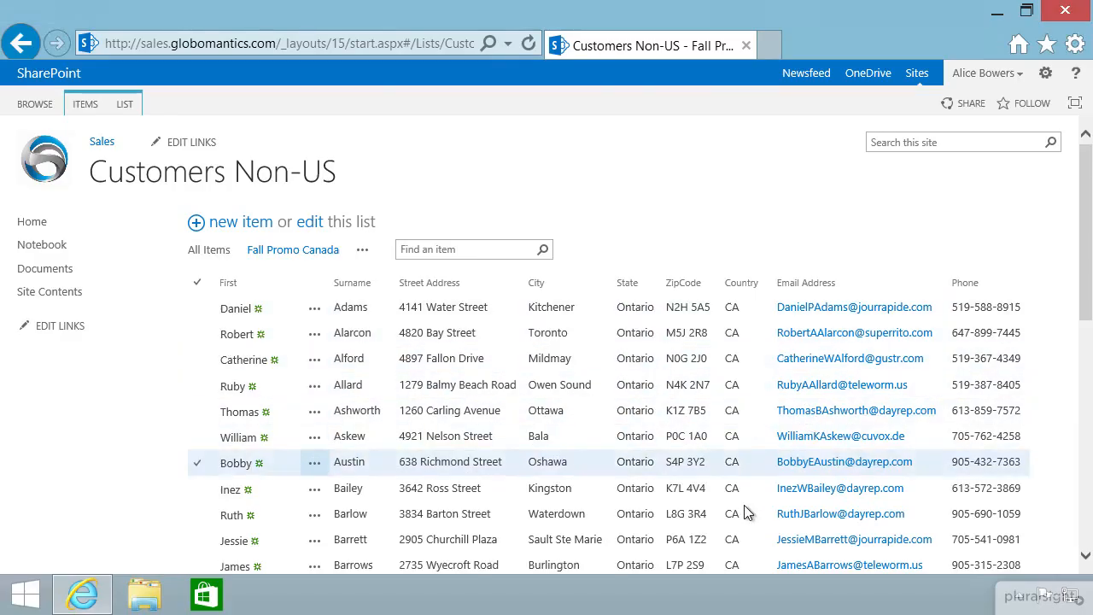
Page forward through the customers in the Fall Promo Canada view to items 61 - 90.
{"action": "scroll", "coordinate": [748, 540], "scroll_direction": "down", "scroll_amount": 7}
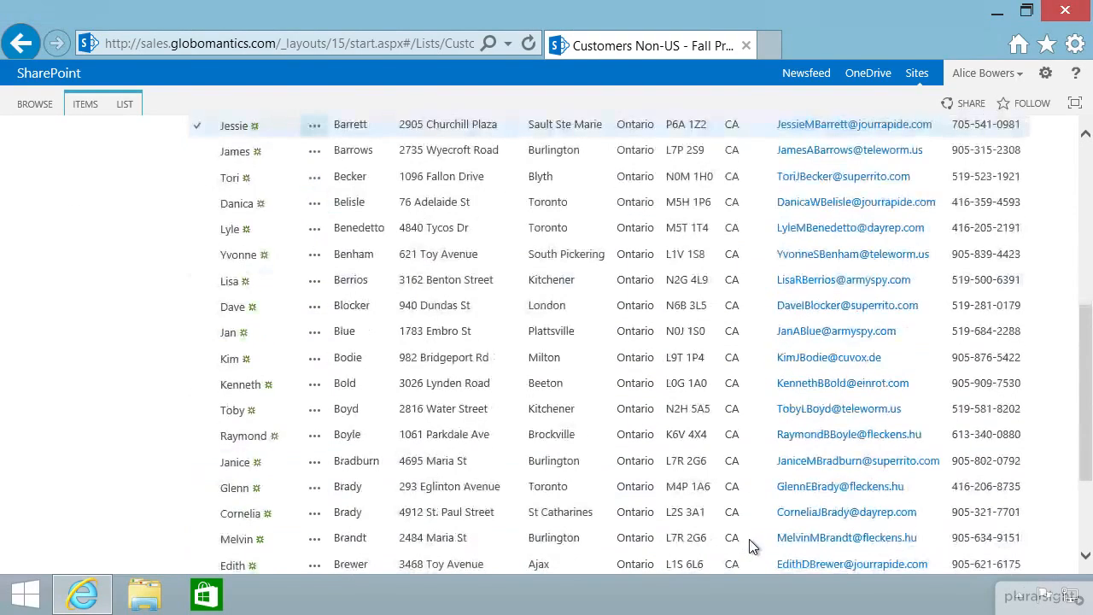
{"action": "left_click", "coordinate": [242, 513]}
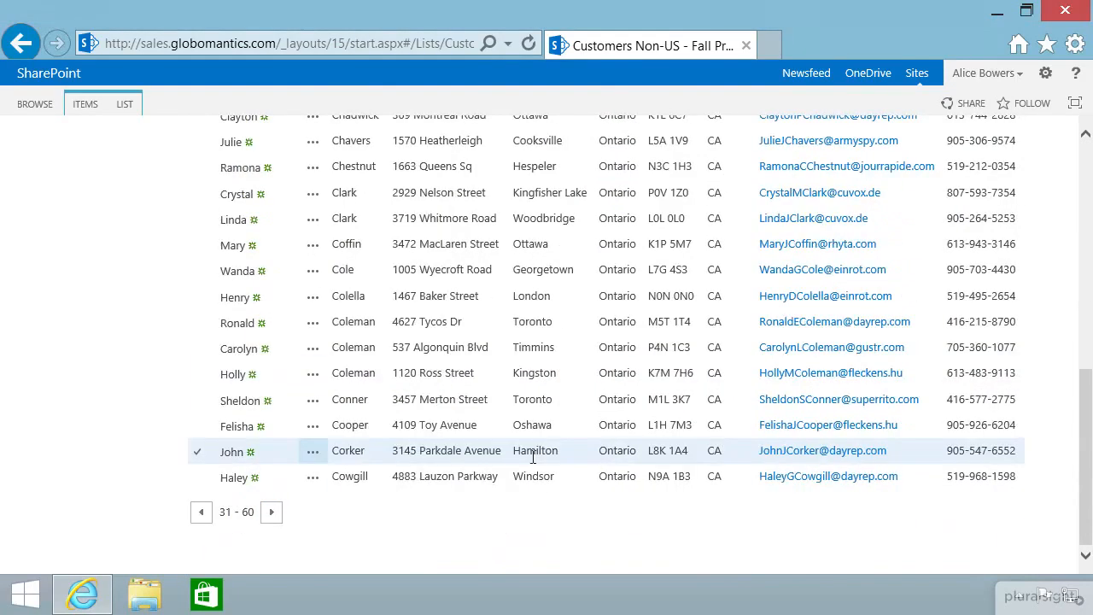
{"action": "left_click", "coordinate": [273, 512]}
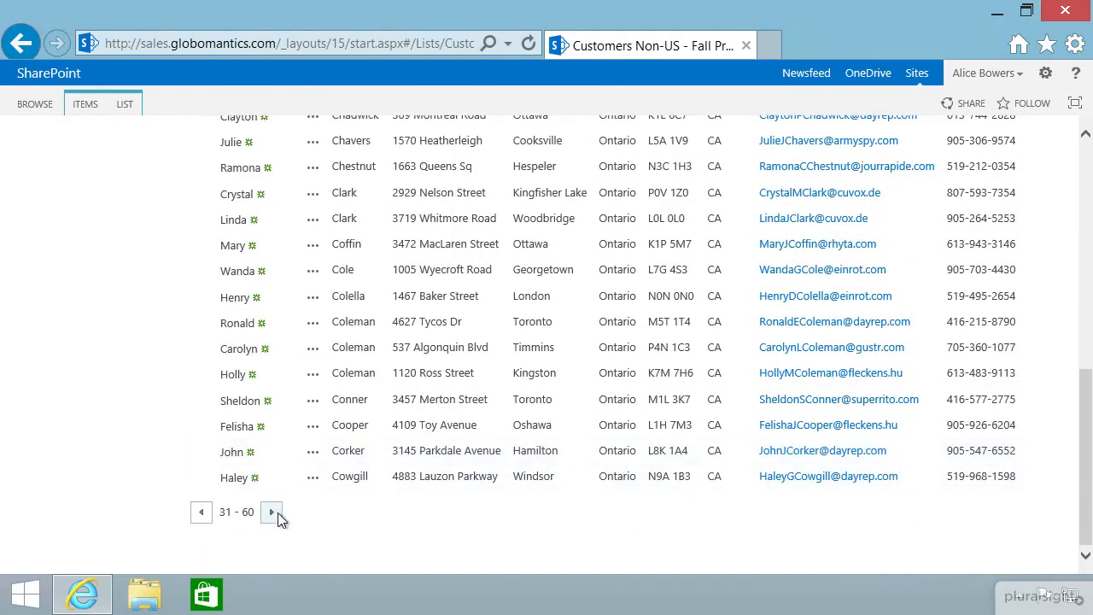
{"action": "scroll", "coordinate": [390, 500], "scroll_direction": "down", "scroll_amount": 5}
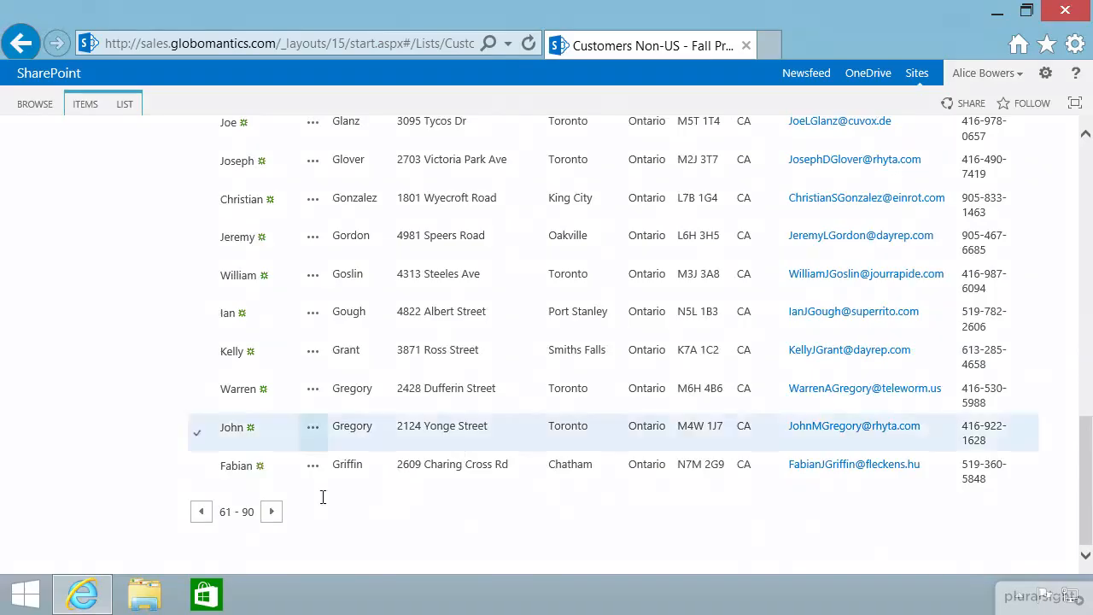
Page back to the first customers in the view, items 1 - 30.
{"action": "left_click", "coordinate": [200, 515]}
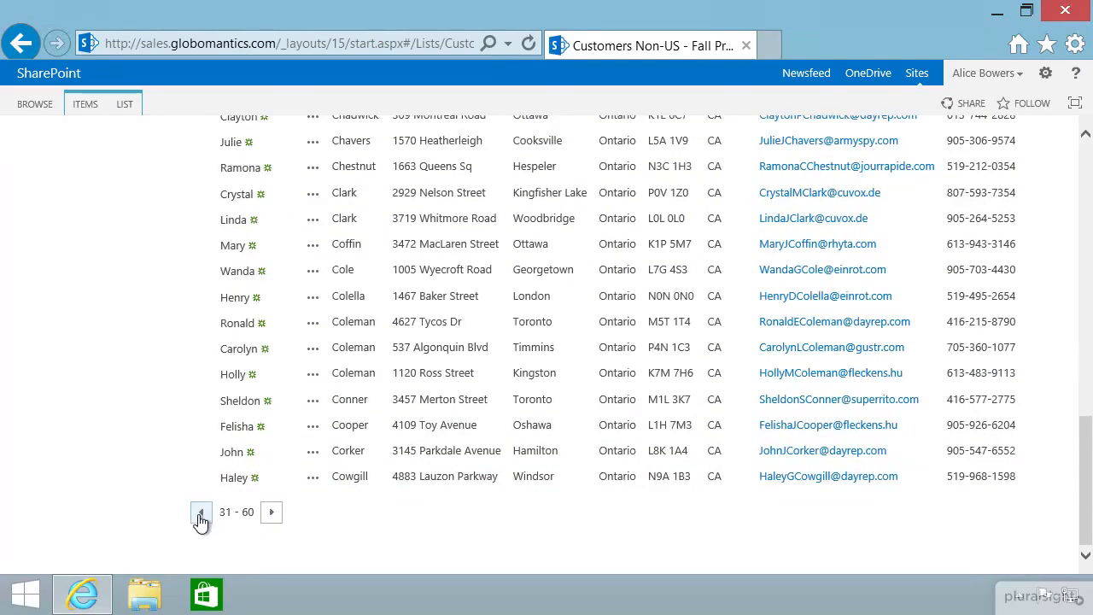
{"action": "left_click", "coordinate": [199, 513]}
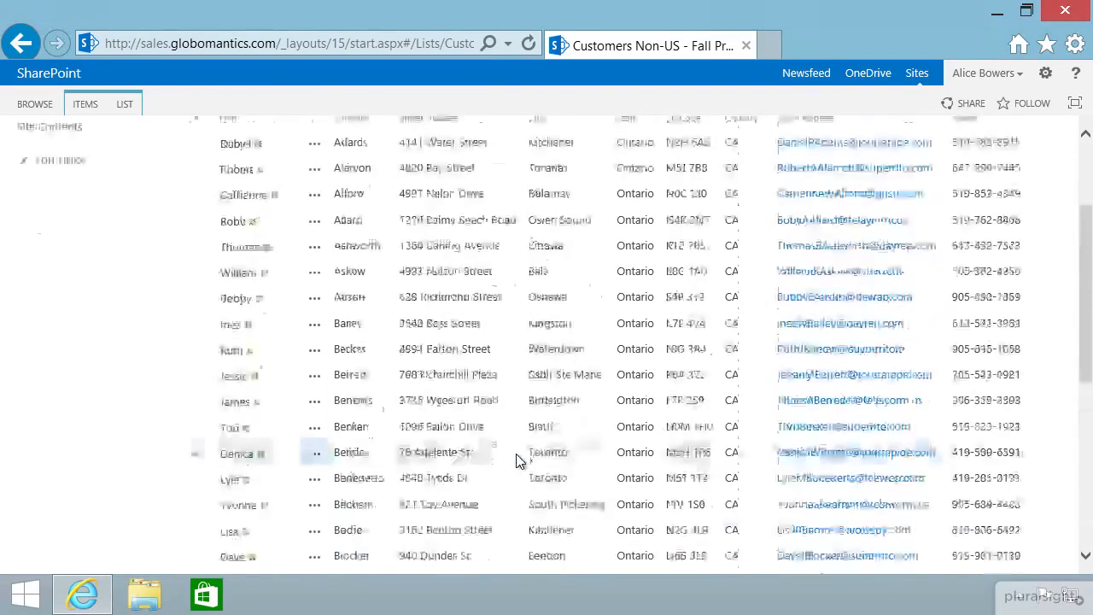
{"action": "scroll", "coordinate": [516, 461], "scroll_direction": "up", "scroll_amount": 3}
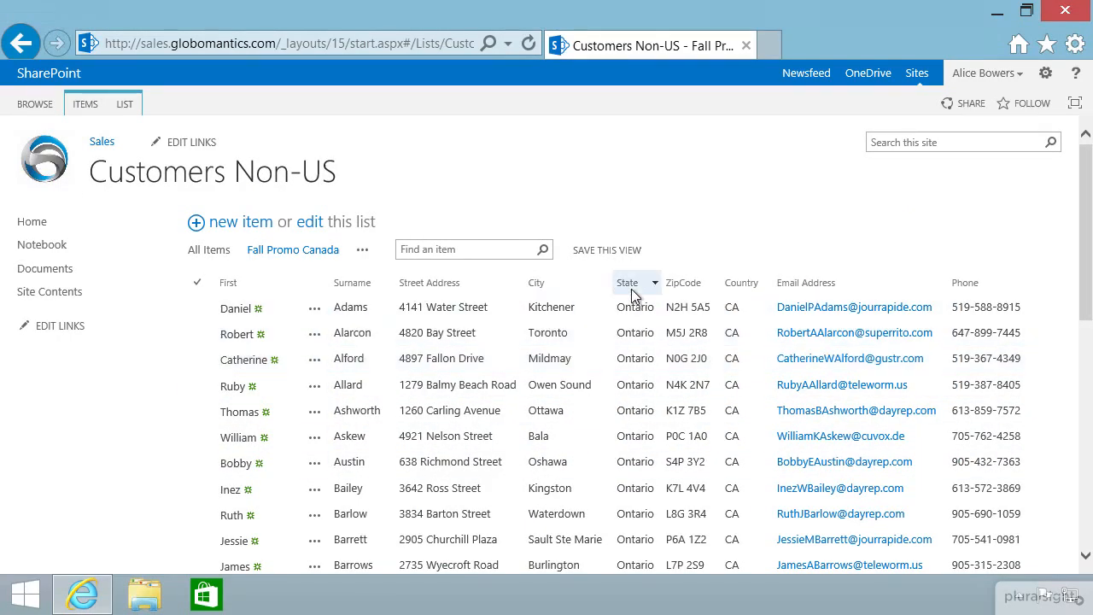
Page forward through the customers to items 241 - 270, examining the order of the State and Surname columns.
{"action": "scroll", "coordinate": [632, 393], "scroll_direction": "down", "scroll_amount": 6}
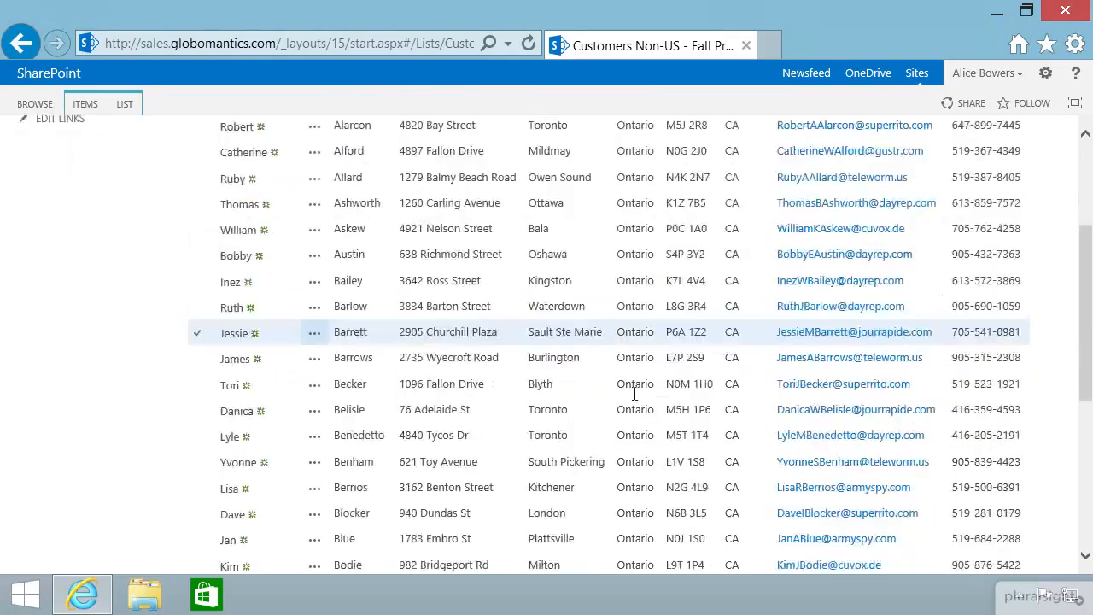
{"action": "left_click", "coordinate": [240, 511]}
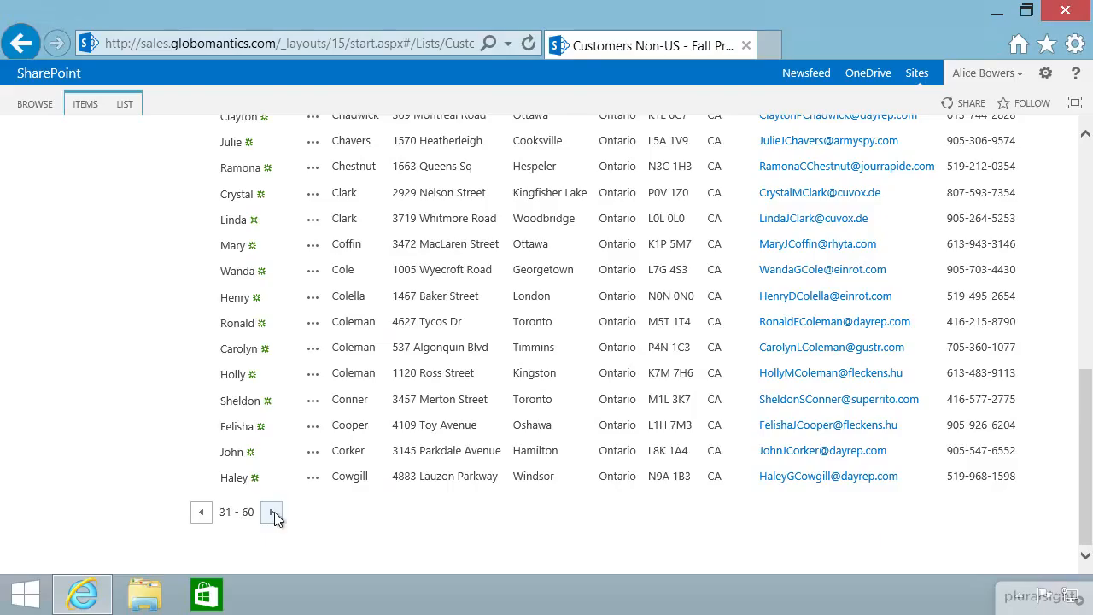
{"action": "left_click", "coordinate": [272, 512]}
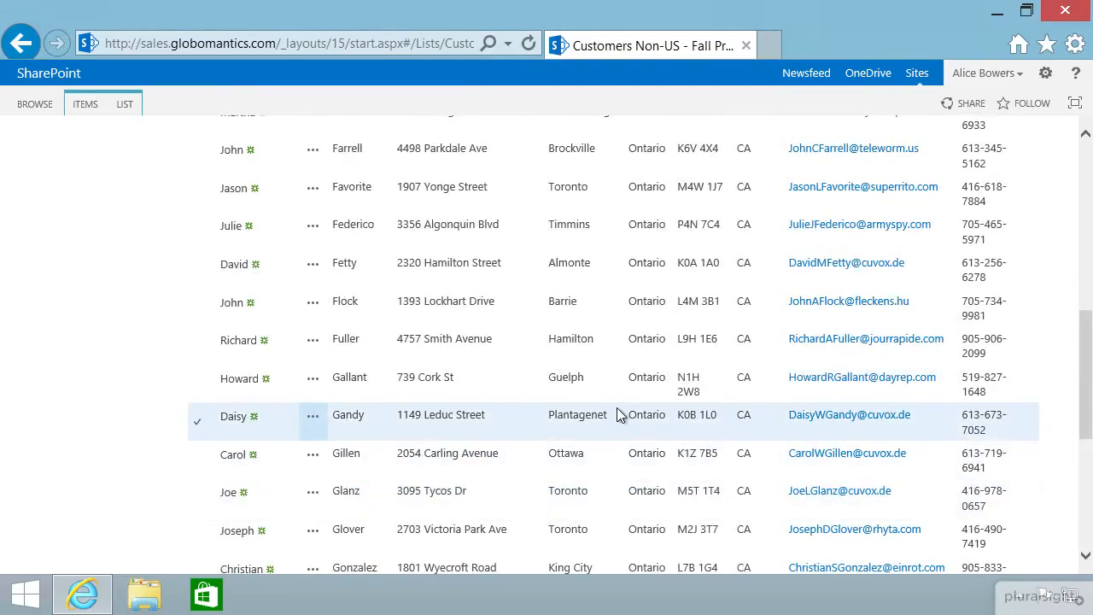
{"action": "scroll", "coordinate": [617, 411], "scroll_direction": "up", "scroll_amount": 1}
{"action": "scroll", "coordinate": [618, 410], "scroll_direction": "down", "scroll_amount": 5}
{"action": "left_click", "coordinate": [271, 513]}
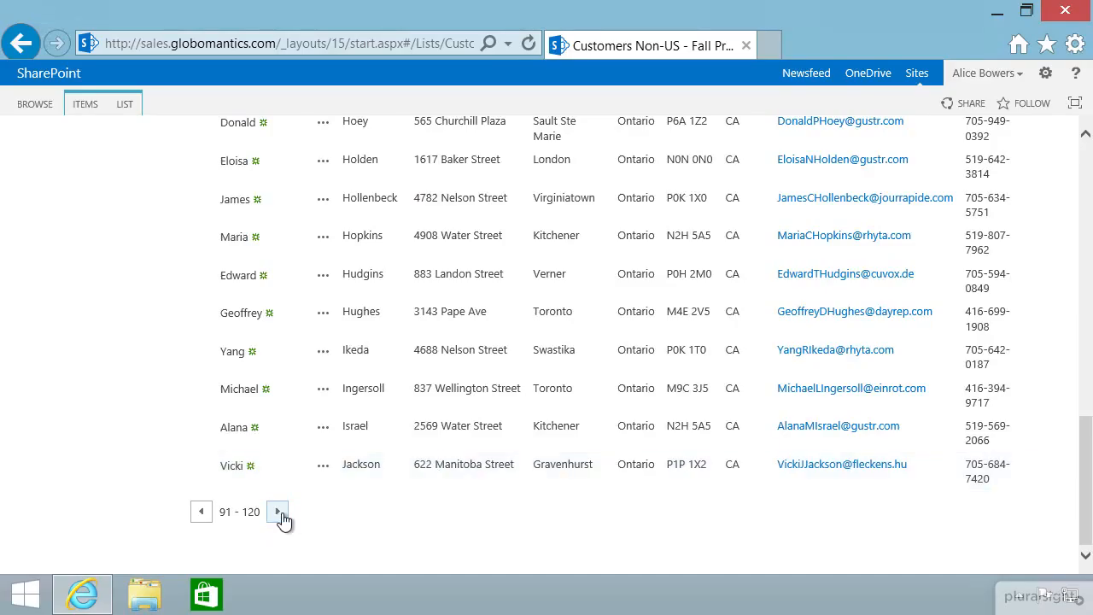
{"action": "left_click", "coordinate": [279, 513]}
{"action": "left_click", "coordinate": [282, 512]}
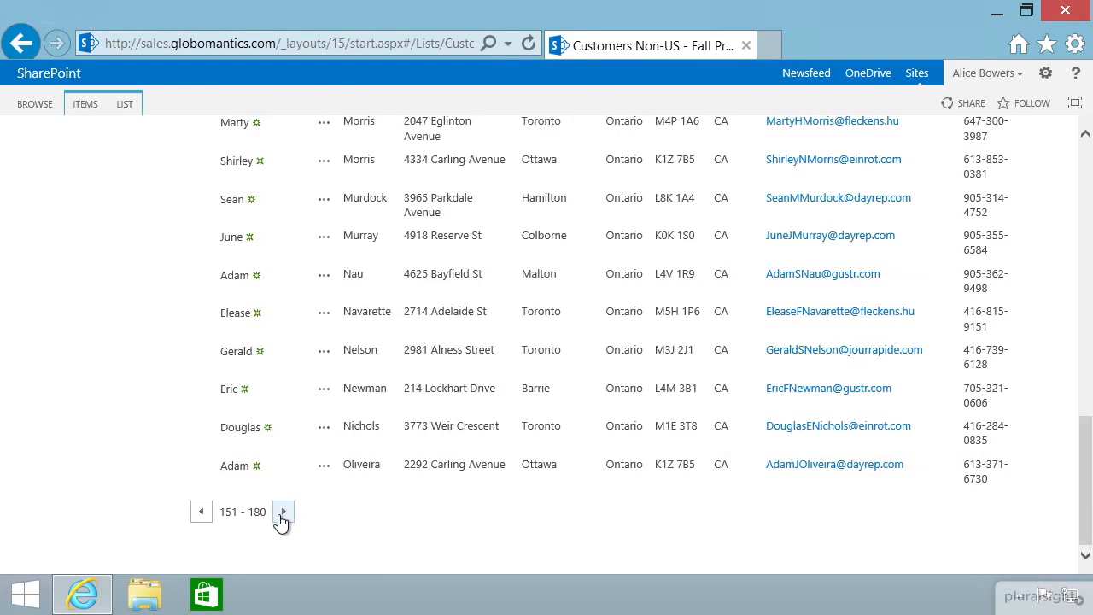
{"action": "left_click", "coordinate": [283, 512]}
{"action": "left_click", "coordinate": [281, 513]}
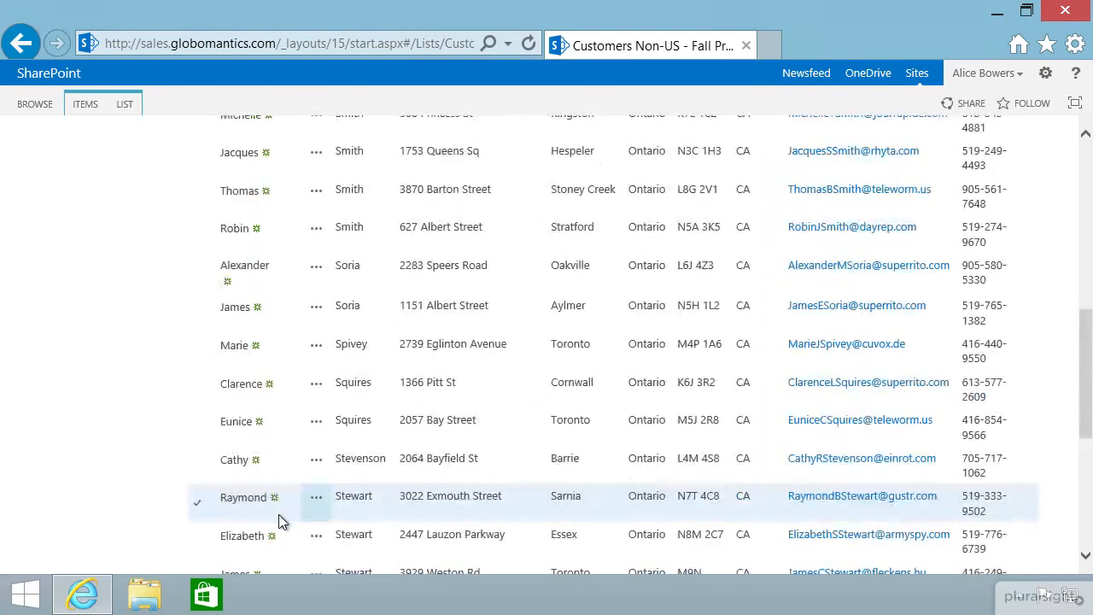
{"action": "left_click", "coordinate": [278, 515]}
{"action": "scroll", "coordinate": [431, 463], "scroll_direction": "down", "scroll_amount": 3}
{"action": "scroll", "coordinate": [431, 463], "scroll_direction": "down", "scroll_amount": 2}
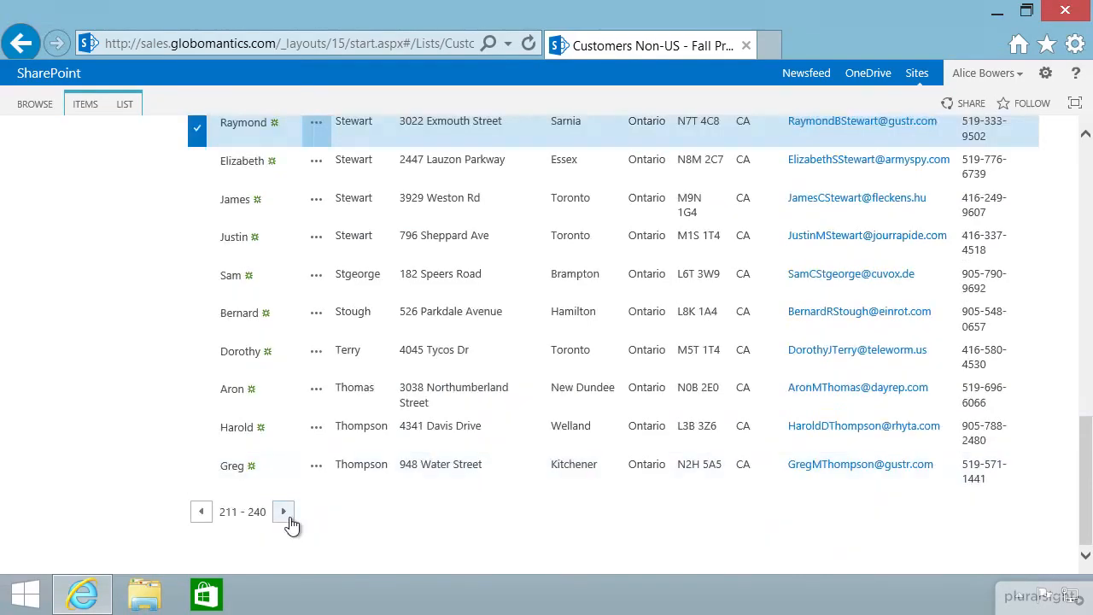
{"action": "left_click", "coordinate": [283, 513]}
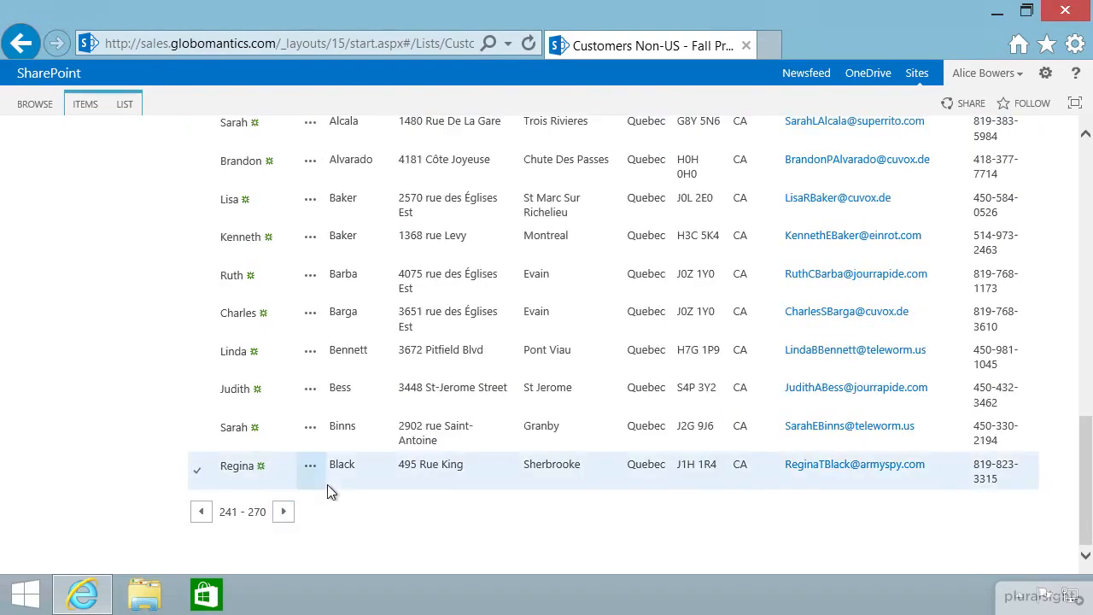
{"action": "scroll", "coordinate": [613, 435], "scroll_direction": "up", "scroll_amount": 4}
{"action": "scroll", "coordinate": [609, 437], "scroll_direction": "down", "scroll_amount": 4}
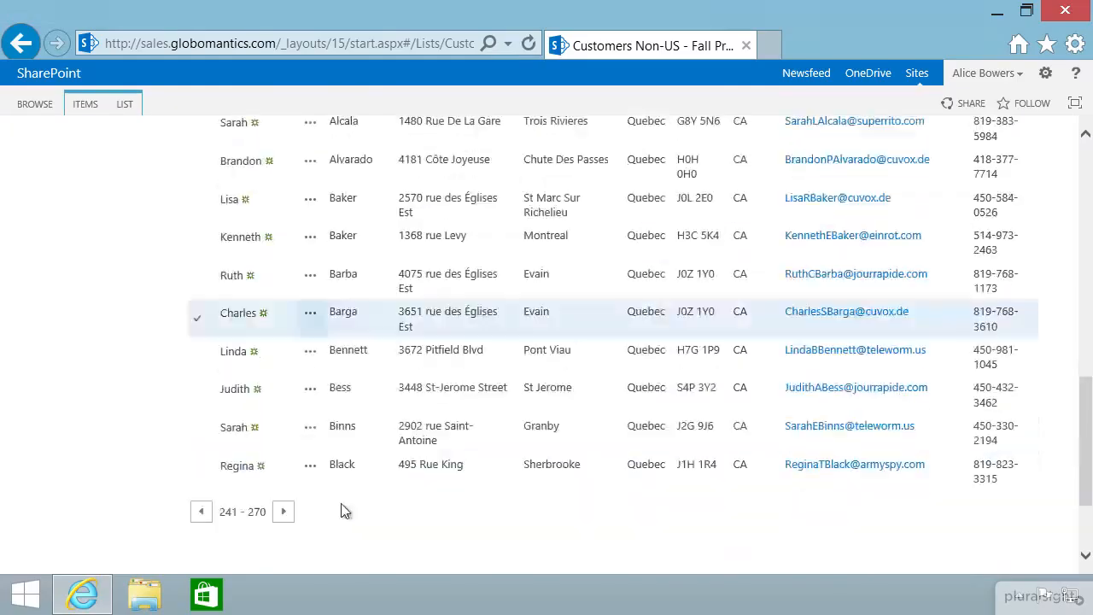
Return page by page from items 241 - 270 to items 1 - 30 and examine the surname order within the state.
{"action": "left_click", "coordinate": [195, 515]}
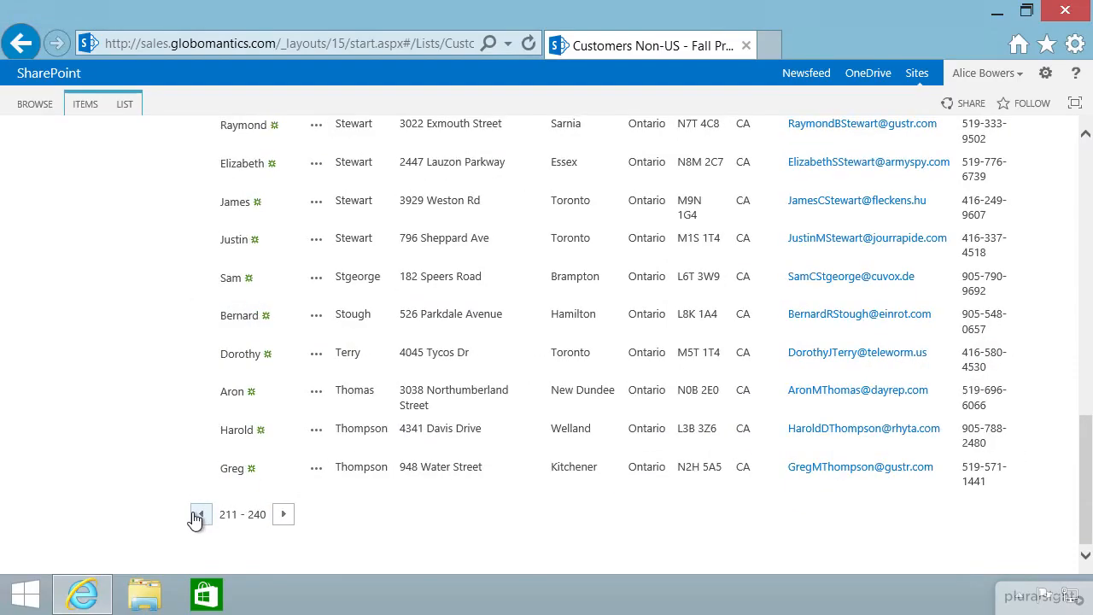
{"action": "left_click", "coordinate": [196, 515]}
{"action": "left_click", "coordinate": [196, 515]}
{"action": "left_click", "coordinate": [197, 518]}
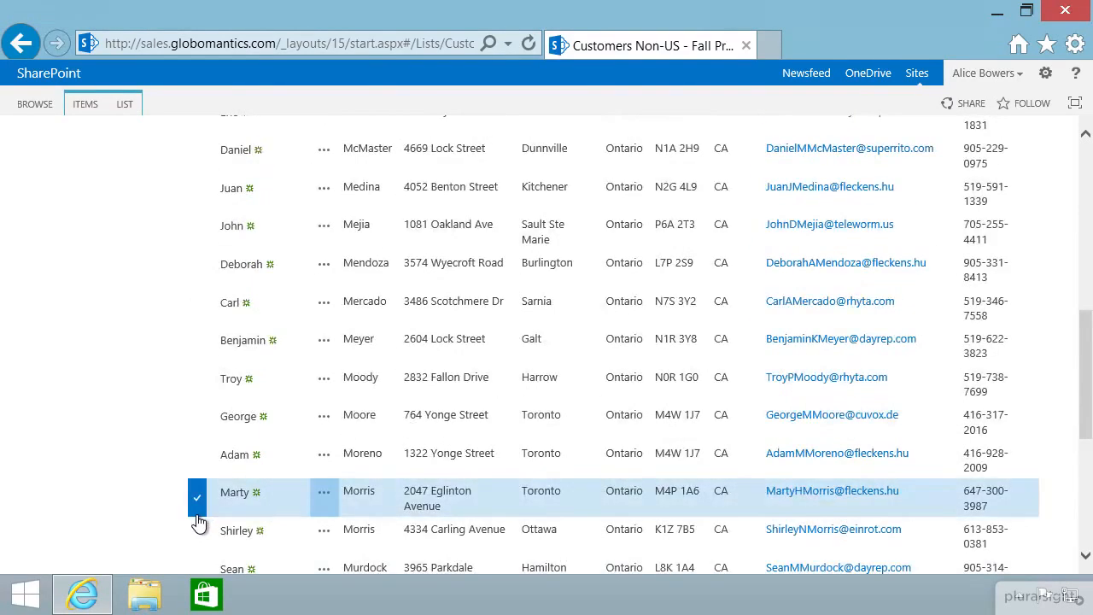
{"action": "scroll", "coordinate": [200, 519], "scroll_direction": "down", "scroll_amount": 4}
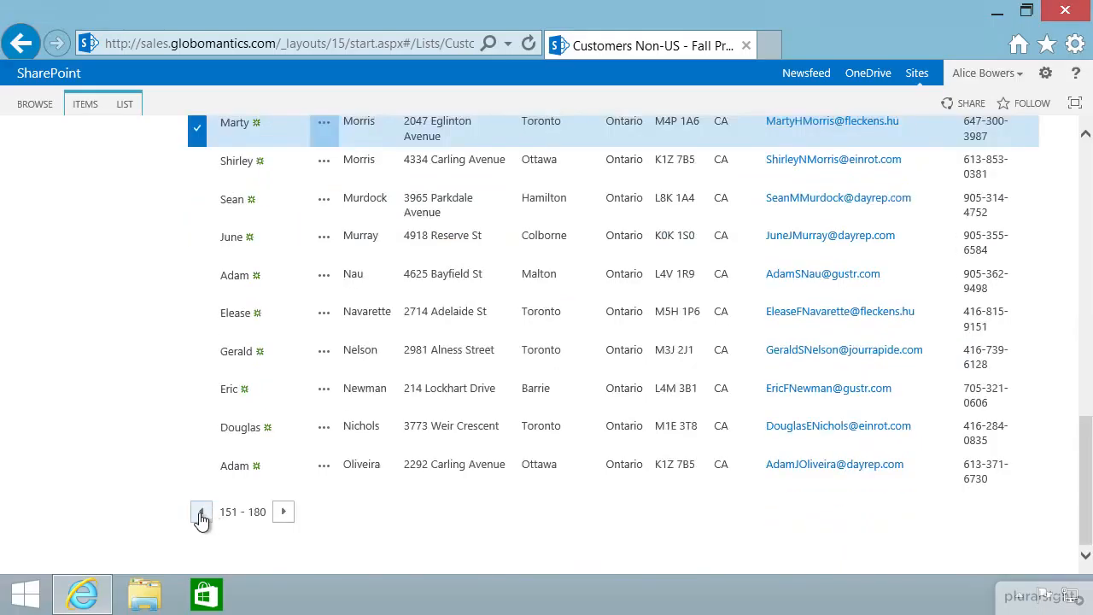
{"action": "left_click", "coordinate": [201, 516]}
{"action": "left_click", "coordinate": [201, 515]}
{"action": "left_click", "coordinate": [201, 515]}
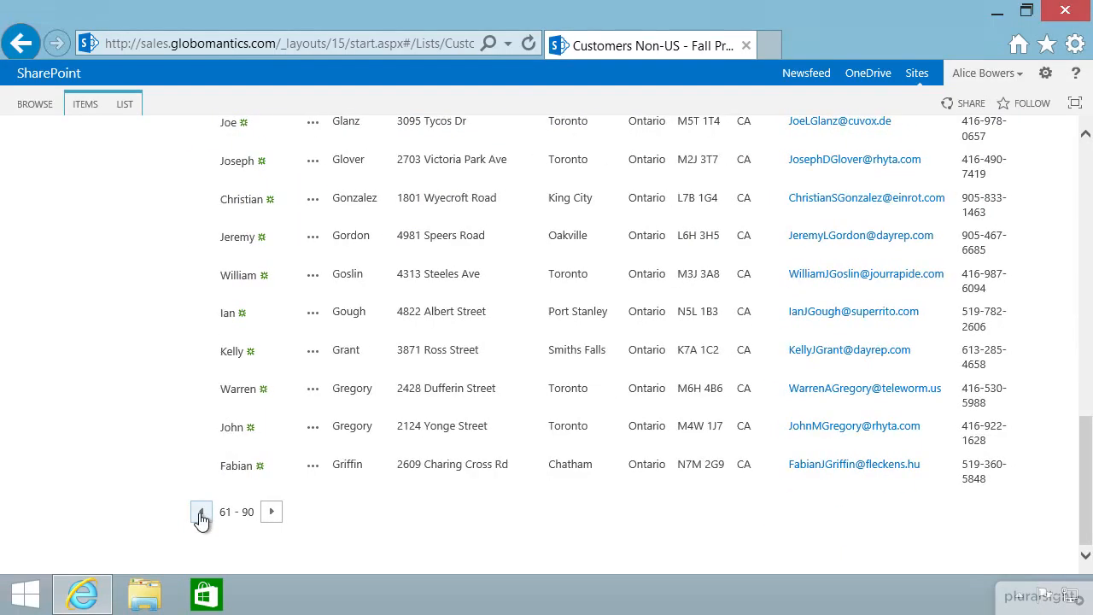
{"action": "left_click", "coordinate": [201, 515]}
{"action": "left_click", "coordinate": [201, 516]}
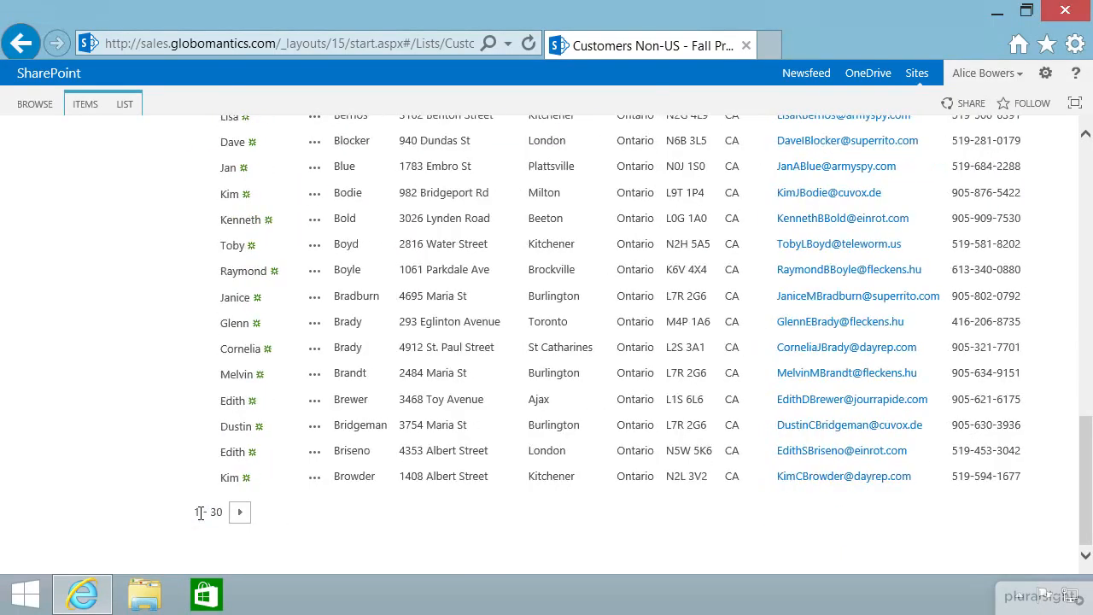
{"action": "scroll", "coordinate": [598, 415], "scroll_direction": "up", "scroll_amount": 10}
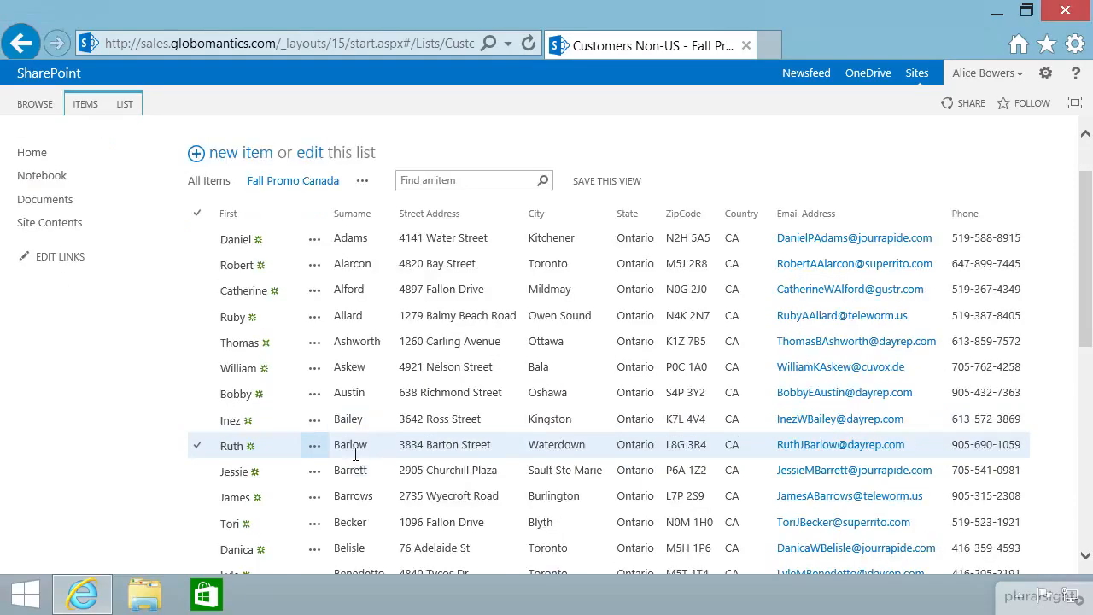
{"action": "scroll", "coordinate": [355, 455], "scroll_direction": "down", "scroll_amount": 2}
{"action": "scroll", "coordinate": [356, 455], "scroll_direction": "down", "scroll_amount": 2}
{"action": "scroll", "coordinate": [356, 455], "scroll_direction": "up", "scroll_amount": 5}
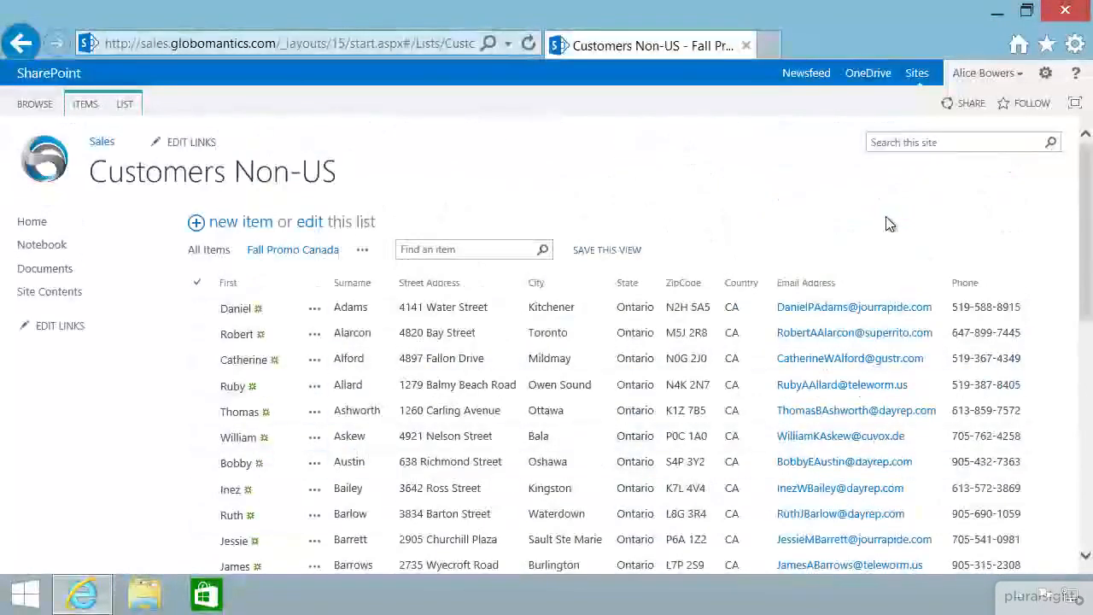
Switch the list's current view to All Items.
{"action": "left_click", "coordinate": [123, 104]}
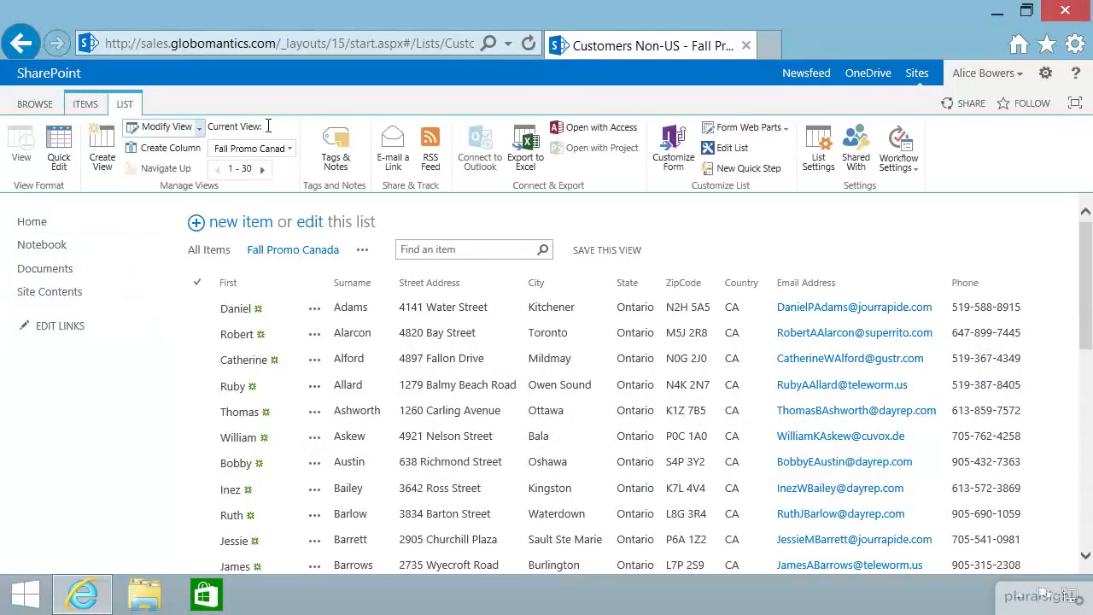
{"action": "left_click", "coordinate": [290, 151]}
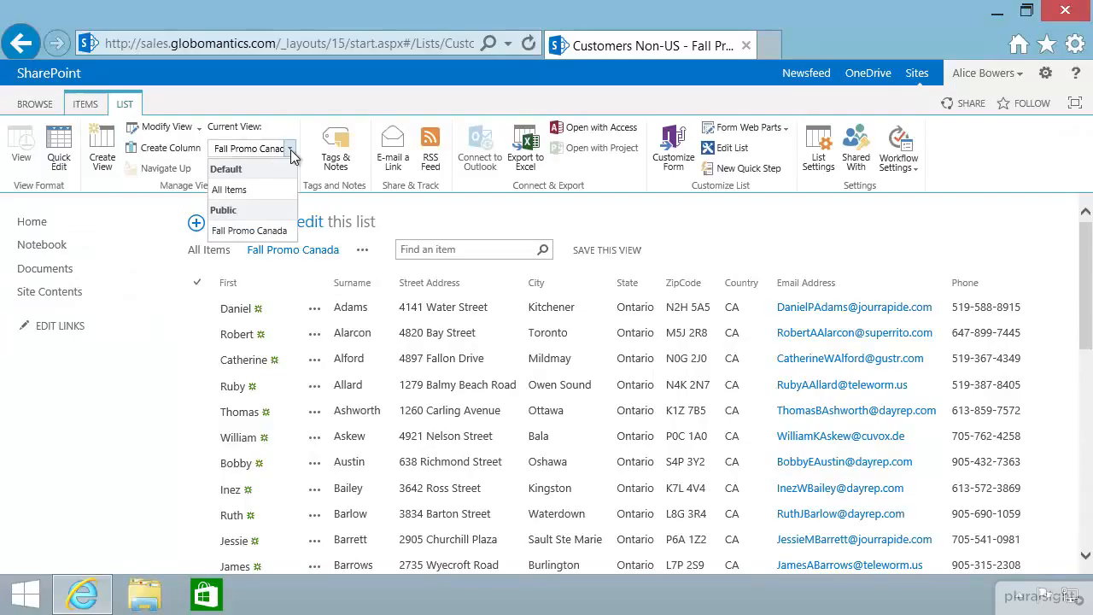
{"action": "left_click", "coordinate": [240, 189]}
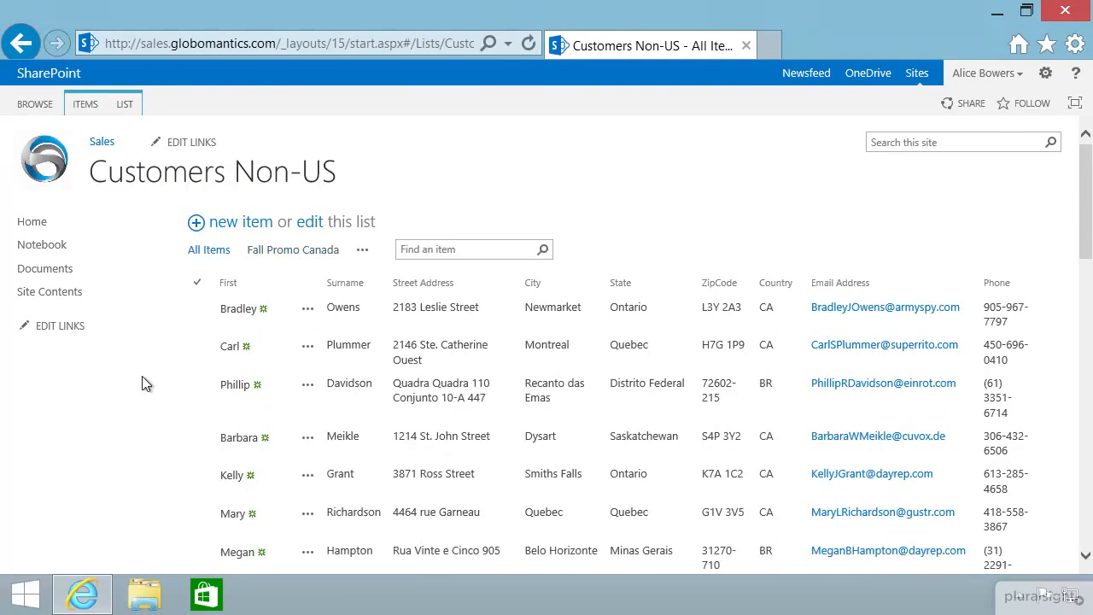
Switch the list's current view from All Items back to the public Fall Promo Canada view.
{"action": "left_click", "coordinate": [123, 104]}
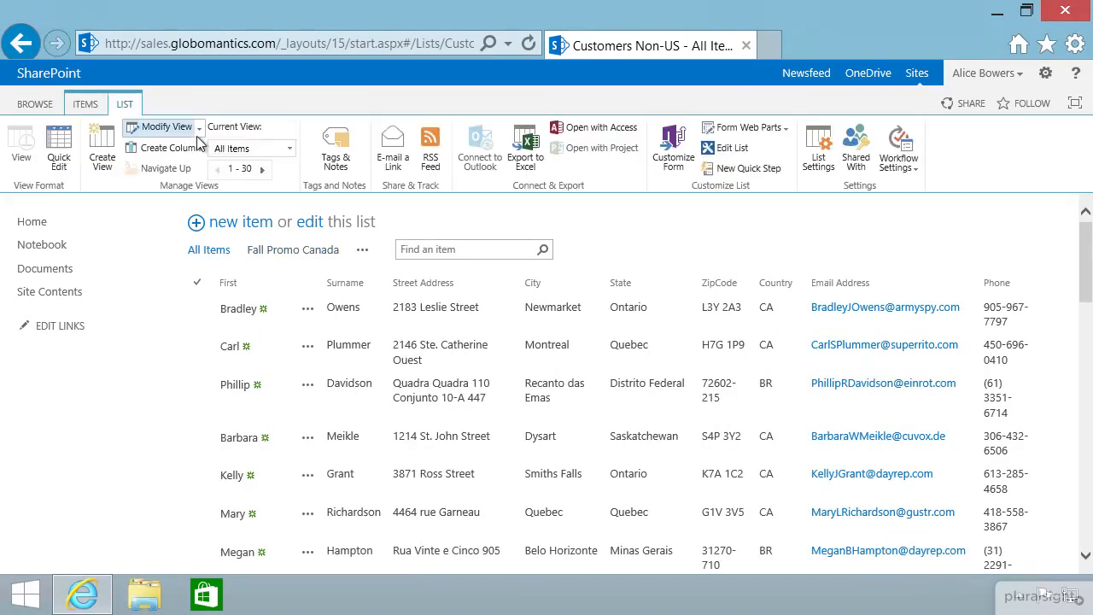
{"action": "left_click", "coordinate": [289, 150]}
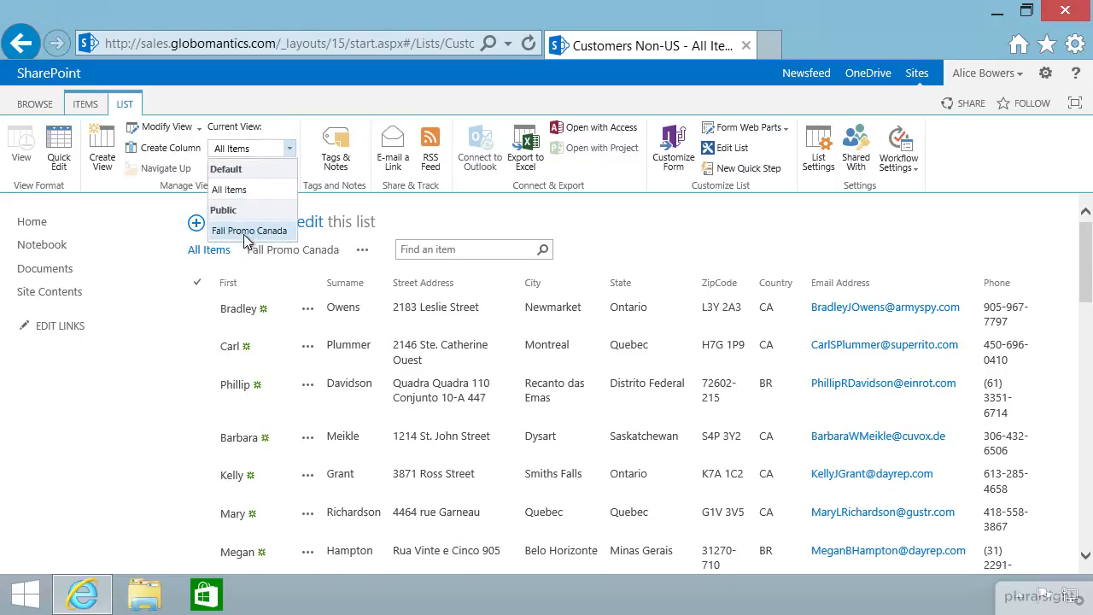
{"action": "left_click", "coordinate": [244, 234]}
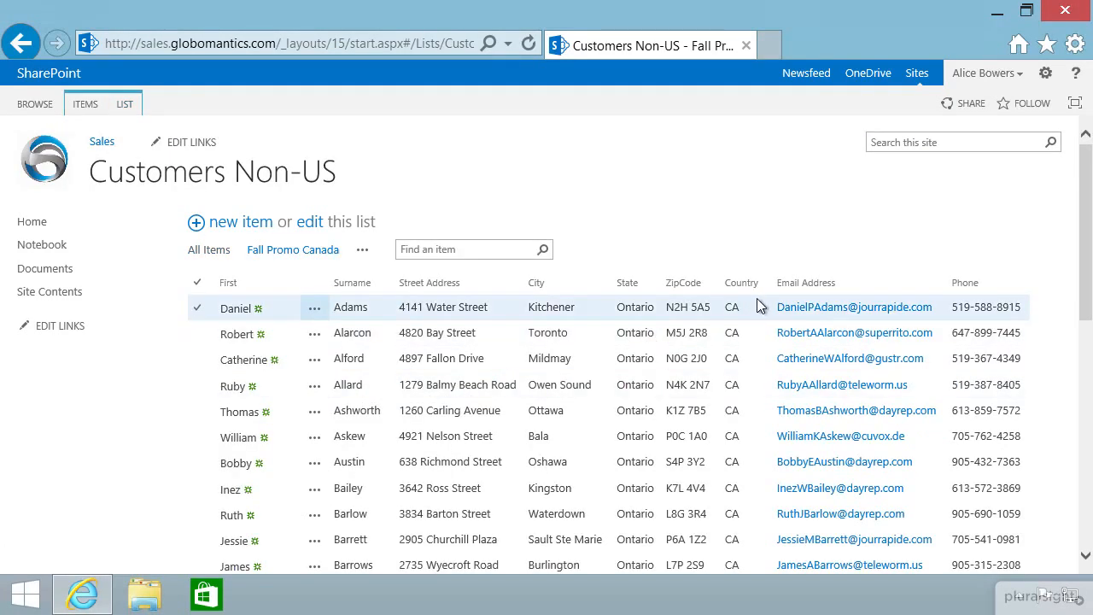
Filter the City column of the Fall Promo Canada view to Montreal and look through the filtered customers.
{"action": "left_click", "coordinate": [603, 285]}
{"action": "scroll", "coordinate": [606, 289], "scroll_direction": "down", "scroll_amount": 3}
{"action": "left_click_drag", "start_coordinate": [606, 289], "coordinate": [606, 415]}
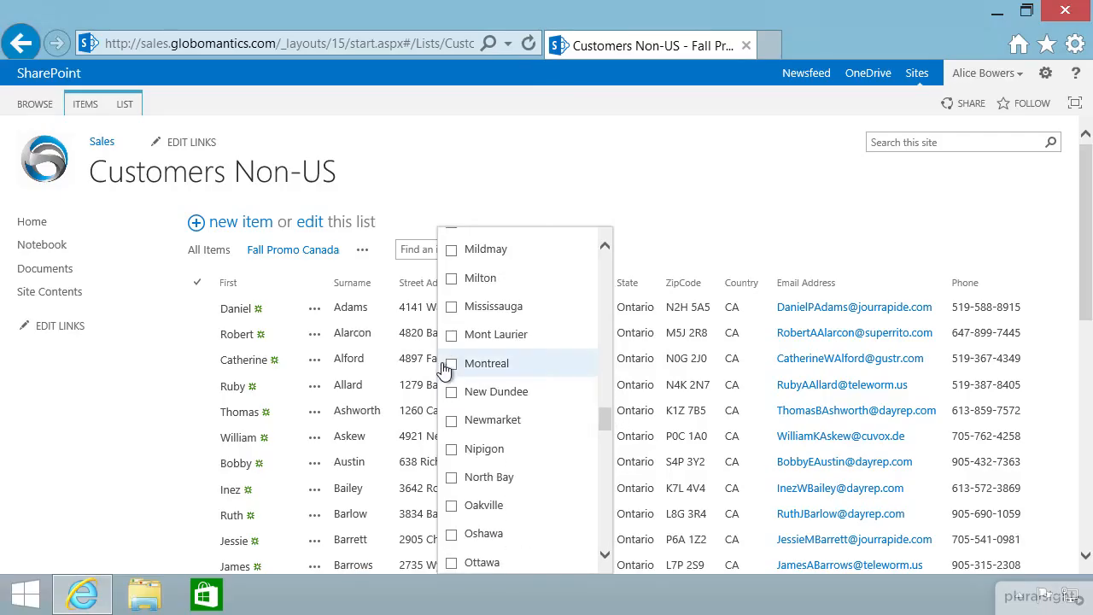
{"action": "left_click", "coordinate": [450, 364]}
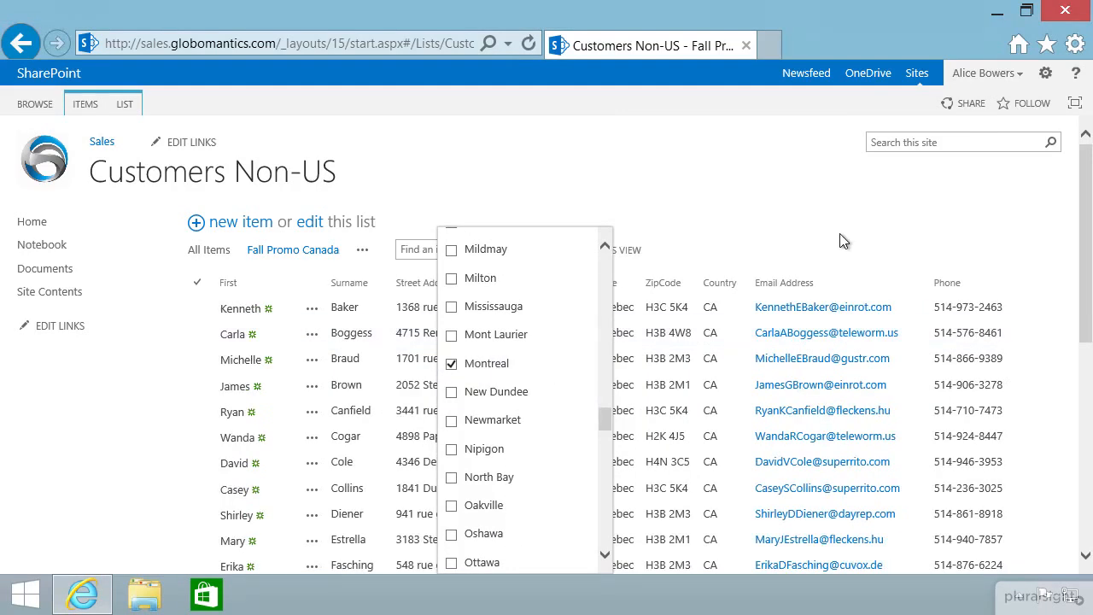
{"action": "scroll", "coordinate": [807, 354], "scroll_direction": "down", "scroll_amount": 5}
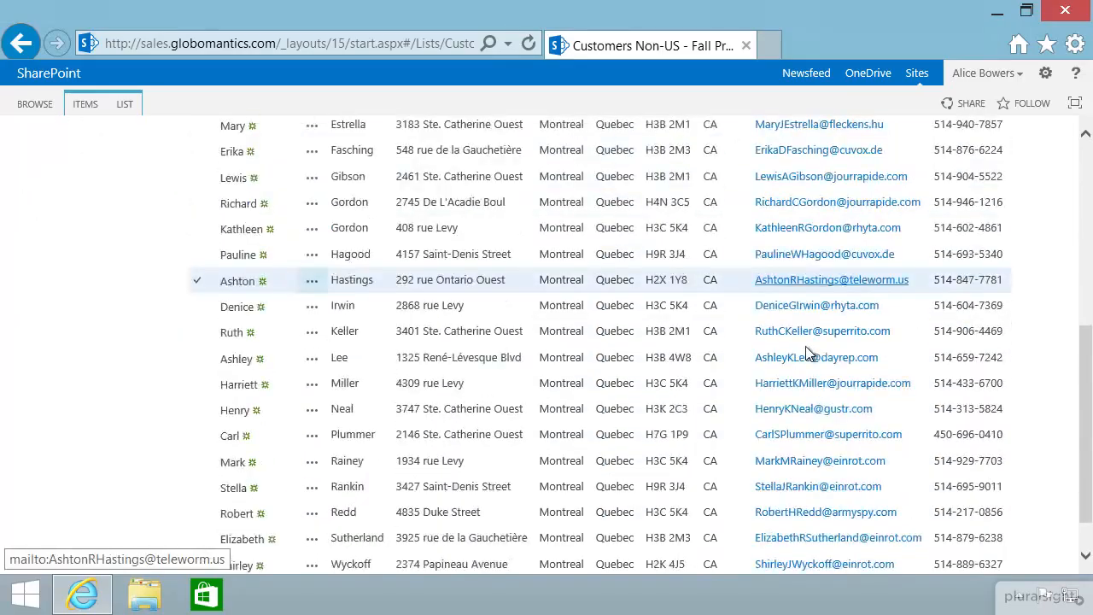
{"action": "scroll", "coordinate": [807, 355], "scroll_direction": "down", "scroll_amount": 1}
{"action": "scroll", "coordinate": [807, 354], "scroll_direction": "up", "scroll_amount": 6}
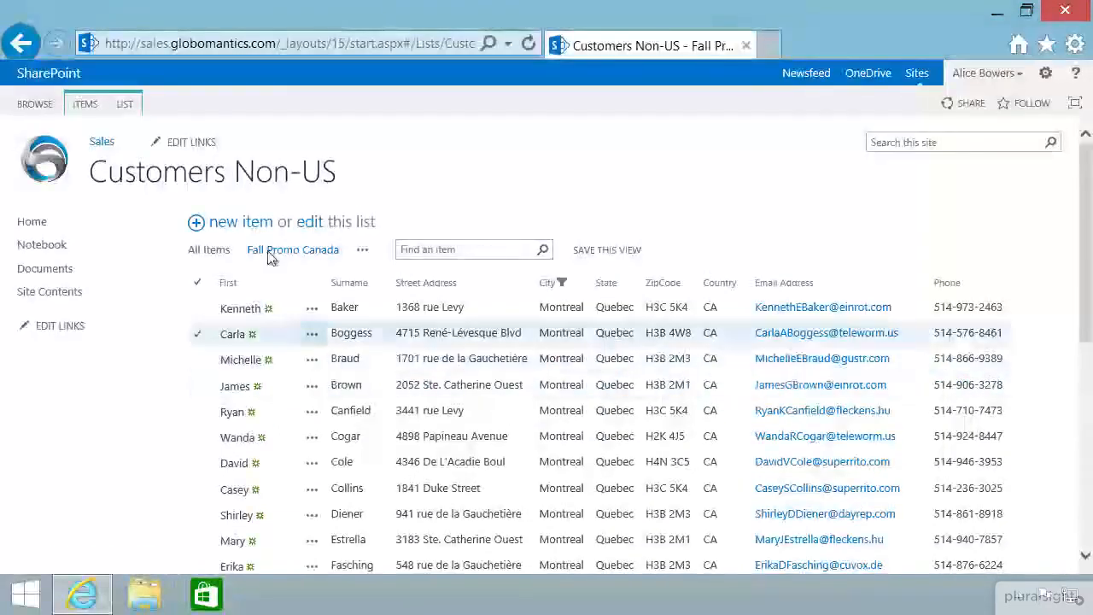
Go to the Sales site's home page and reopen the Customers Non-US list from the site contents.
{"action": "left_click", "coordinate": [31, 221]}
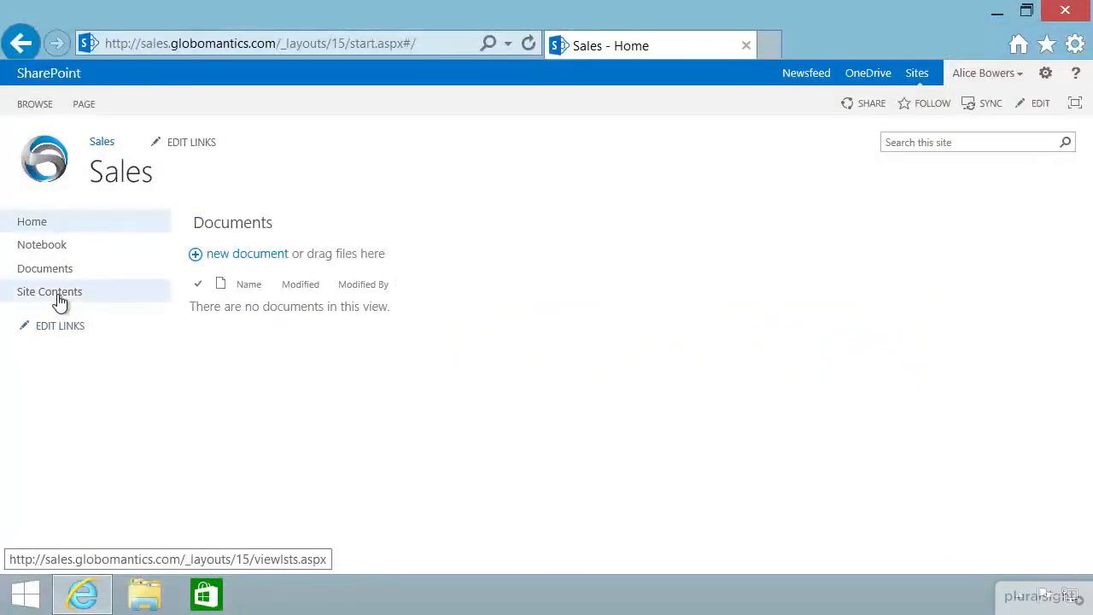
{"action": "left_click", "coordinate": [60, 305]}
{"action": "left_click", "coordinate": [487, 292]}
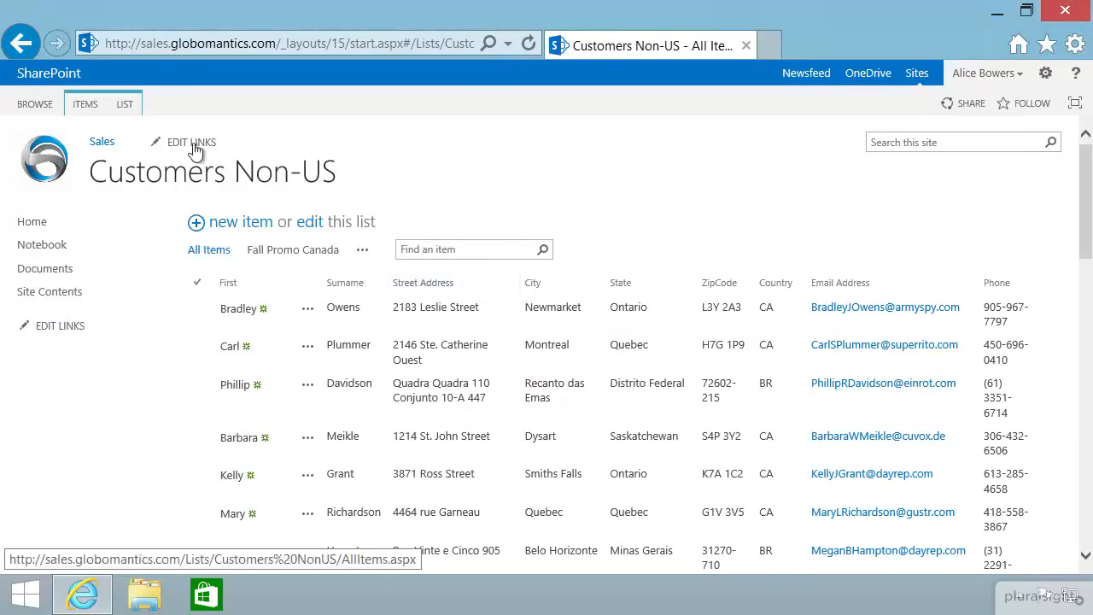
Apply the Fall Promo Canada view to the reopened list and look over its customers.
{"action": "left_click", "coordinate": [126, 105]}
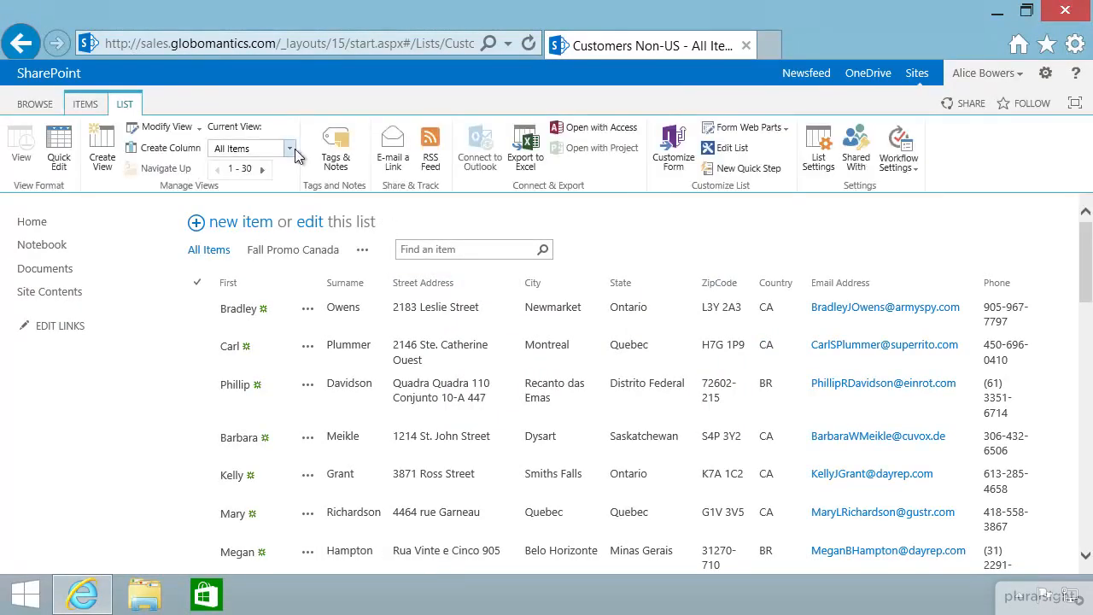
{"action": "left_click", "coordinate": [290, 149]}
{"action": "left_click", "coordinate": [245, 229]}
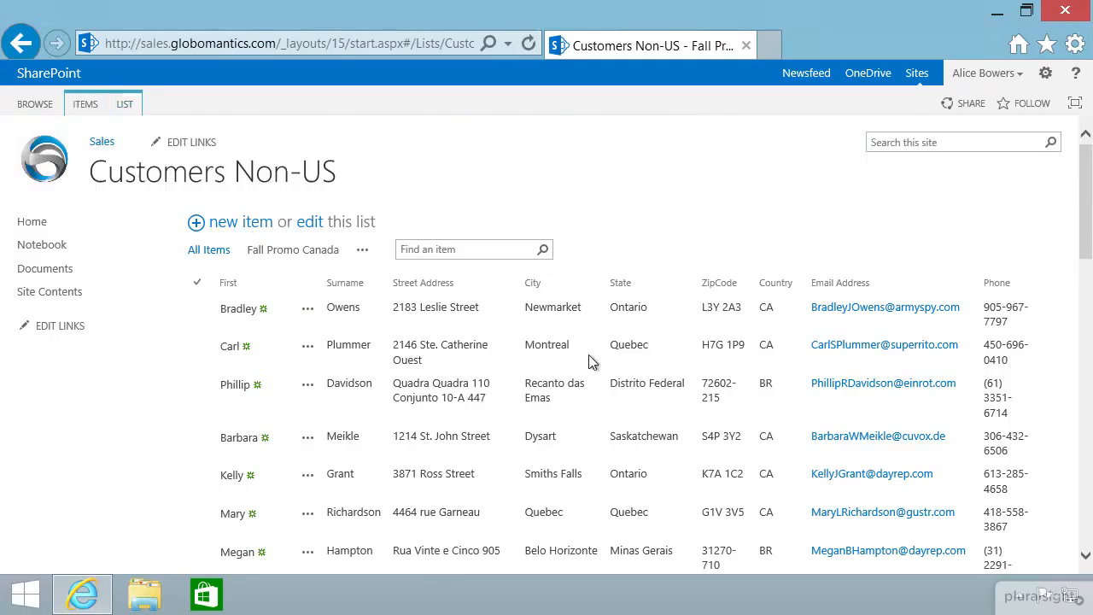
{"action": "scroll", "coordinate": [590, 361], "scroll_direction": "down", "scroll_amount": 3}
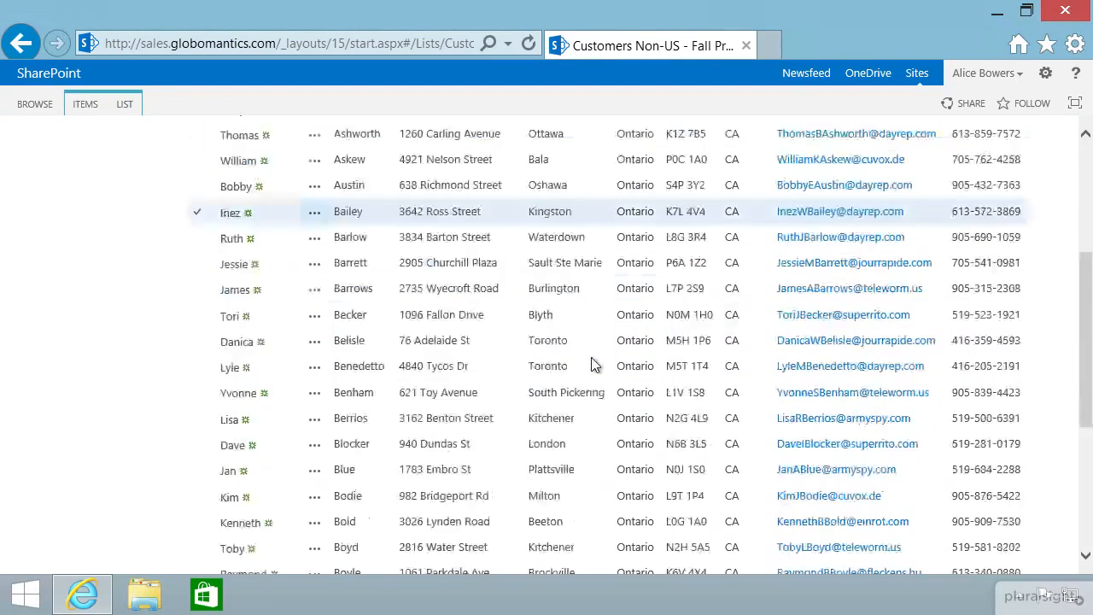
{"action": "scroll", "coordinate": [593, 363], "scroll_direction": "up", "scroll_amount": 3}
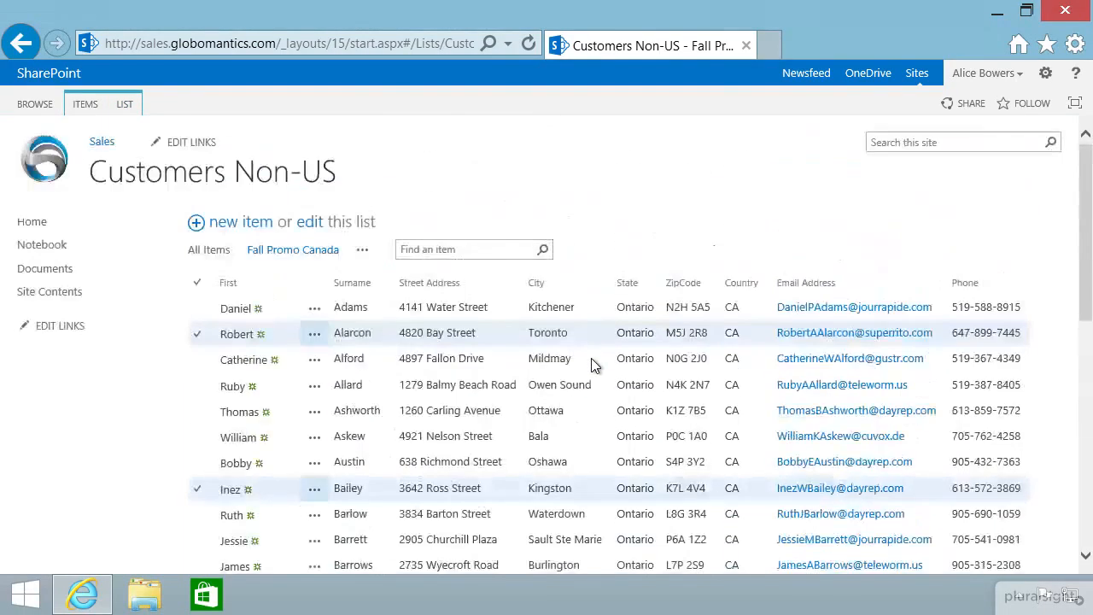
Filter the City column of the Fall Promo Canada view to Brantford and Montreal and look through the filtered customers.
{"action": "left_click", "coordinate": [604, 288]}
{"action": "scroll", "coordinate": [478, 401], "scroll_direction": "down", "scroll_amount": 2}
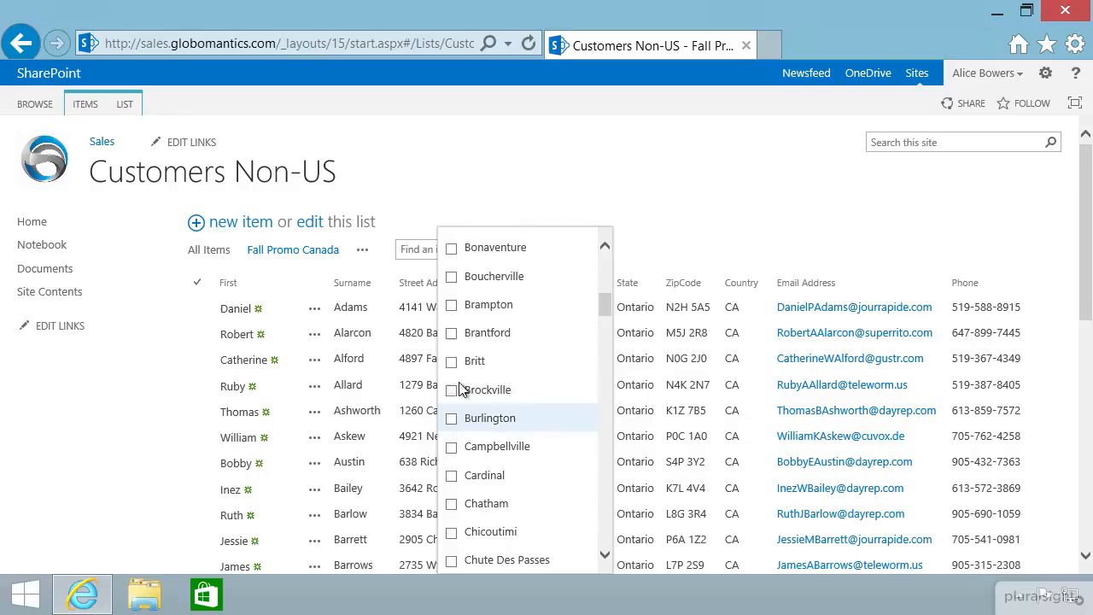
{"action": "left_click", "coordinate": [452, 333]}
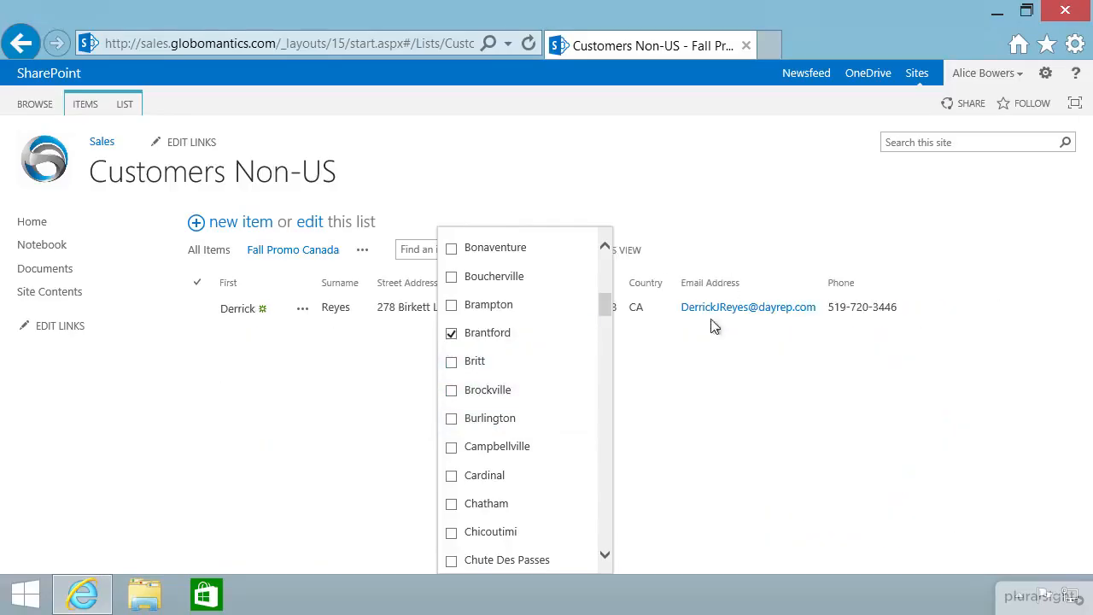
{"action": "left_click_drag", "start_coordinate": [609, 301], "coordinate": [606, 418]}
{"action": "left_click", "coordinate": [452, 439]}
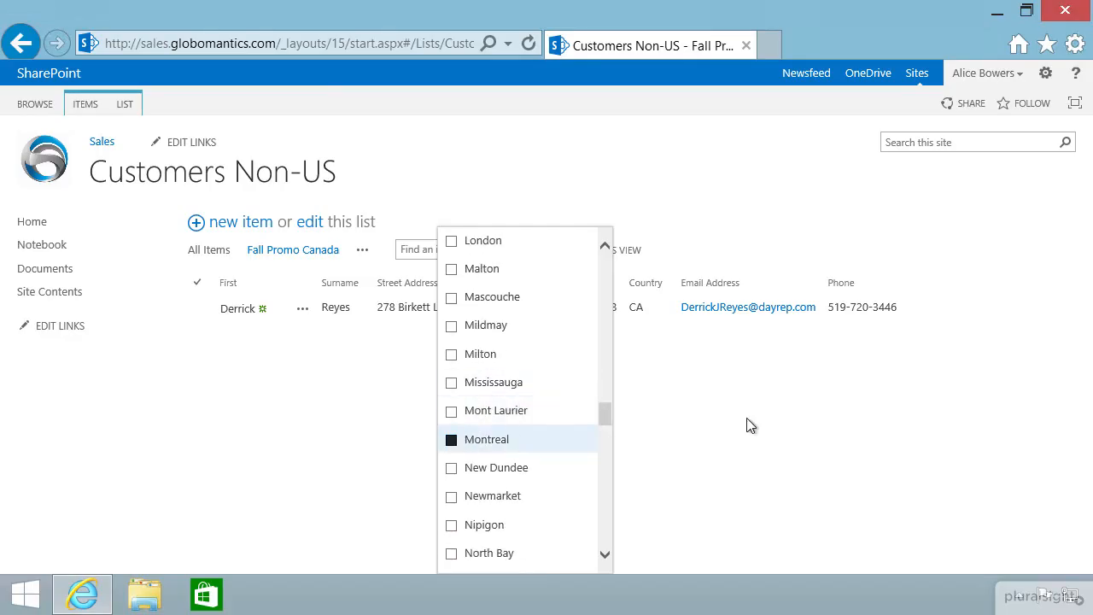
{"action": "left_click", "coordinate": [825, 223]}
{"action": "scroll", "coordinate": [736, 312], "scroll_direction": "down", "scroll_amount": 5}
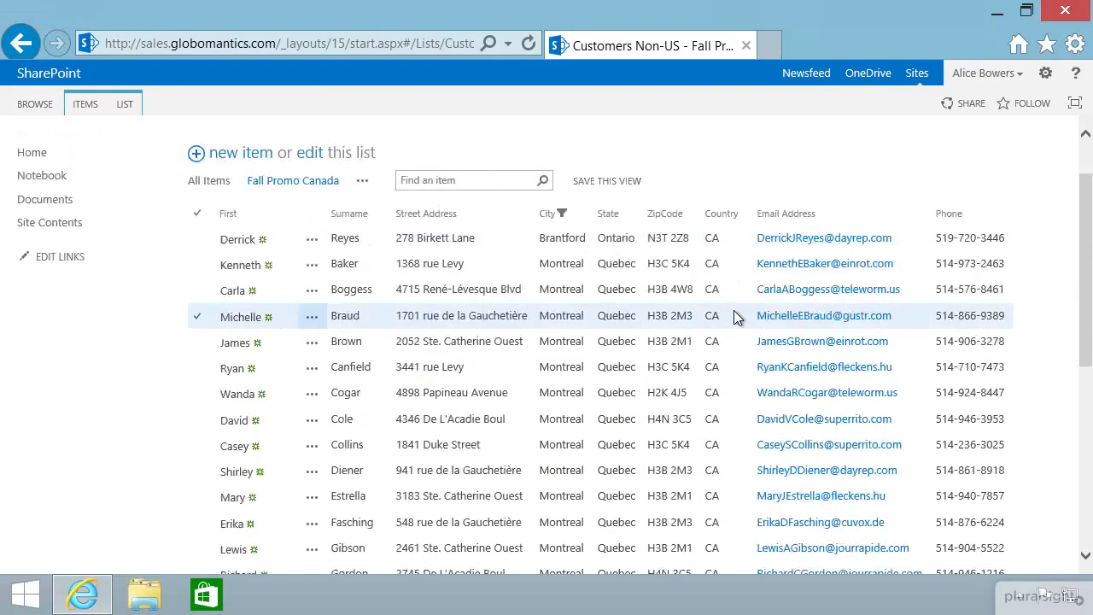
{"action": "scroll", "coordinate": [736, 317], "scroll_direction": "up", "scroll_amount": 3}
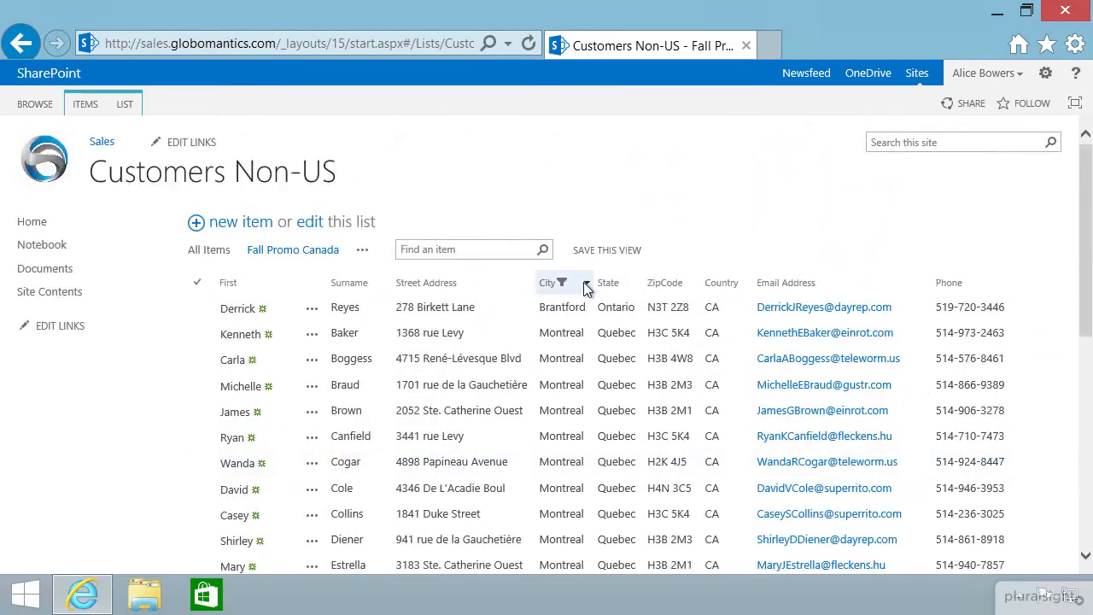
Sort the filtered customers by City with Z on top, and re-sort them by Surname with Z on top.
{"action": "left_click", "coordinate": [586, 288]}
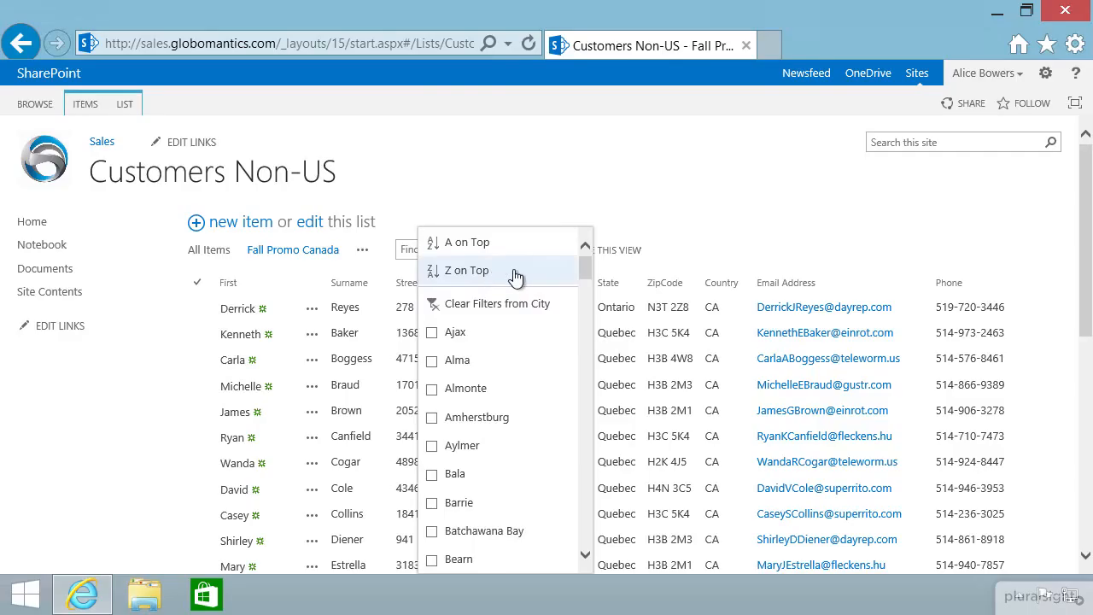
{"action": "left_click", "coordinate": [511, 272]}
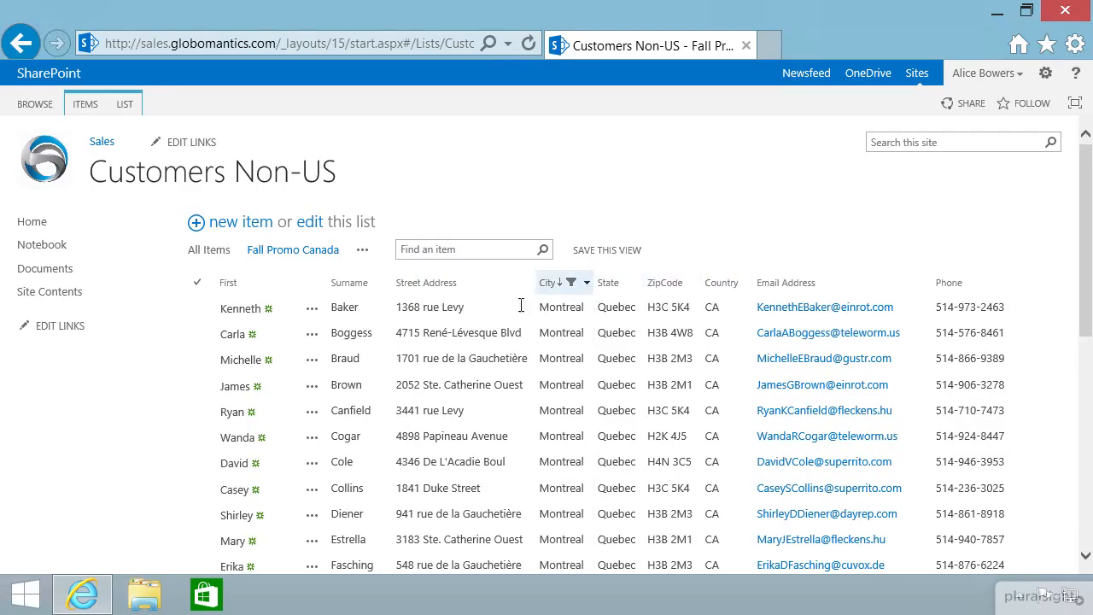
{"action": "left_click", "coordinate": [381, 284]}
{"action": "left_click", "coordinate": [247, 274]}
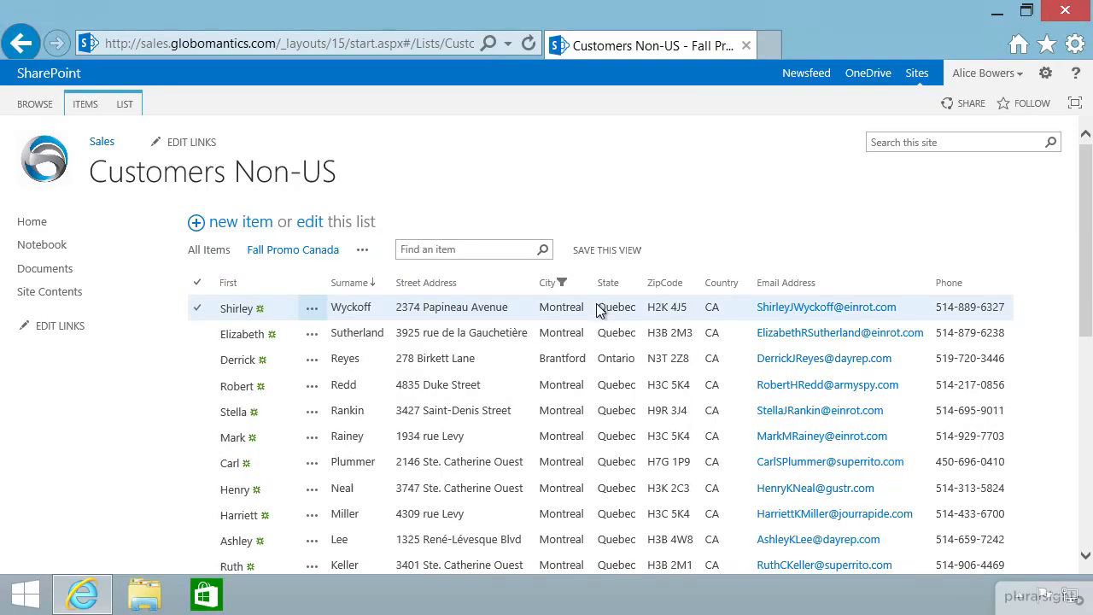